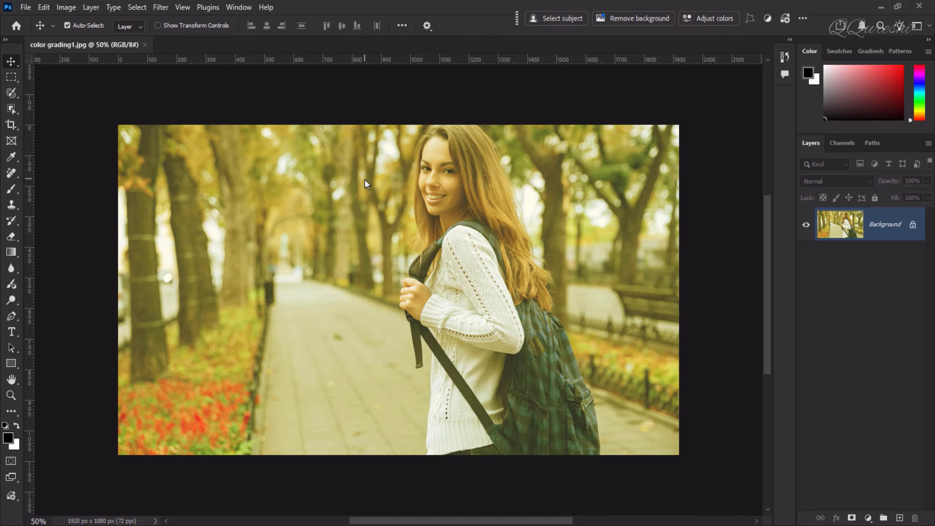
Step: Duplicate the background layer and convert the copy for smart filters
{"action": "key", "text": "ctrl+j"}
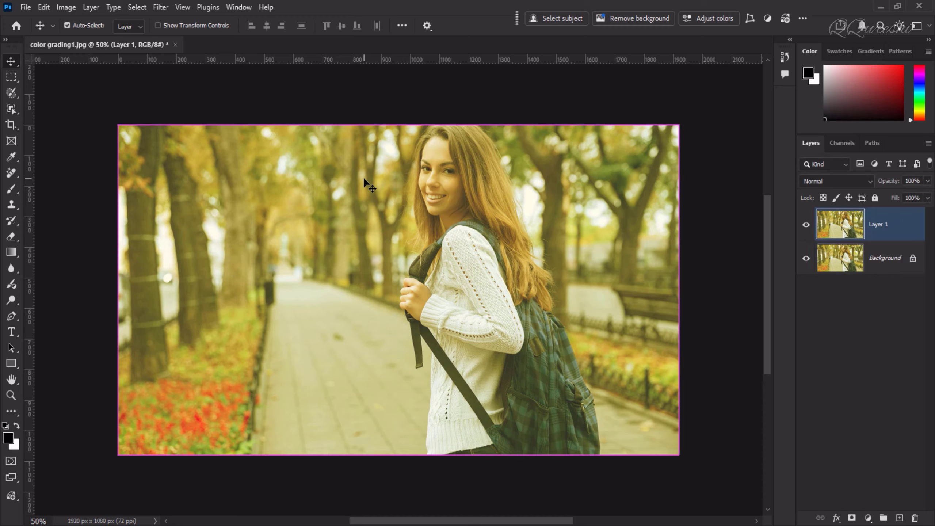
{"action": "left_click", "coordinate": [168, 8]}
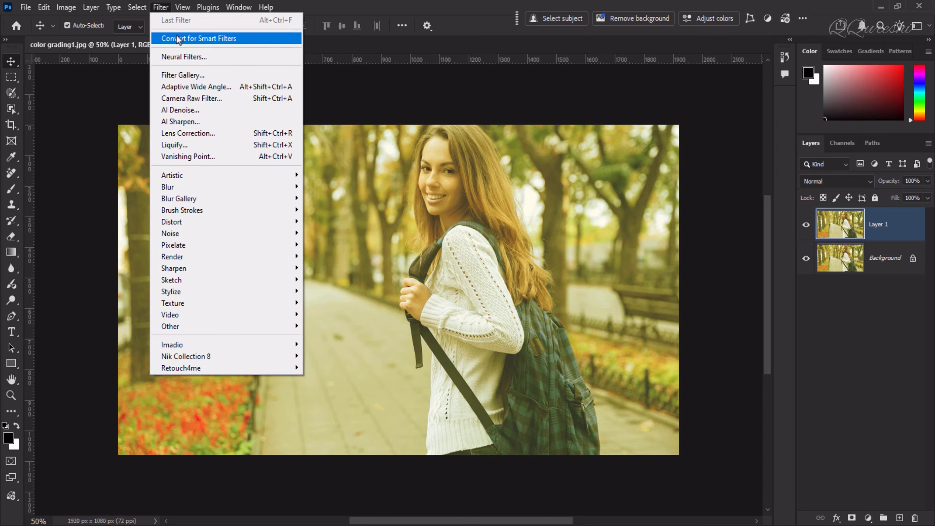
{"action": "left_click", "coordinate": [262, 38]}
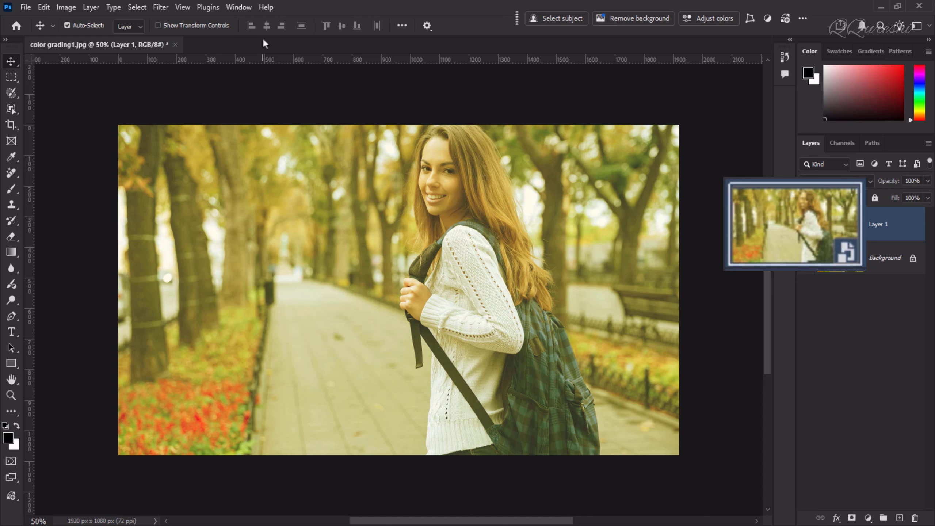
Step: Open the Camera Raw Filter on the smart layer and expand the Color section
{"action": "left_click", "coordinate": [161, 7]}
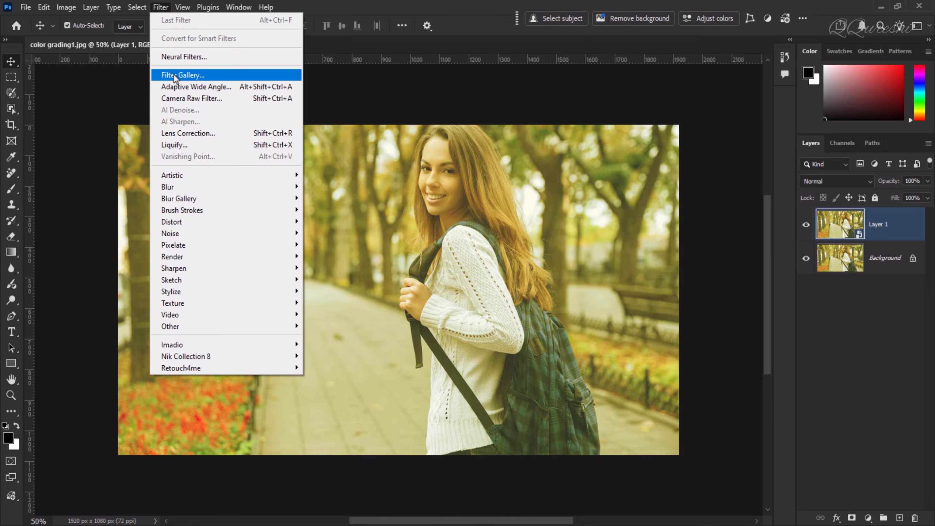
{"action": "left_click", "coordinate": [183, 97]}
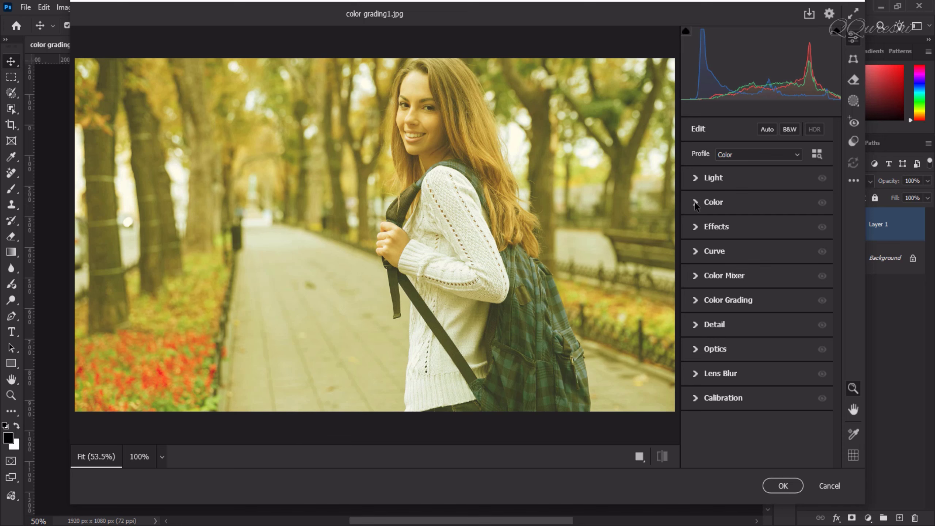
{"action": "left_click", "coordinate": [696, 203]}
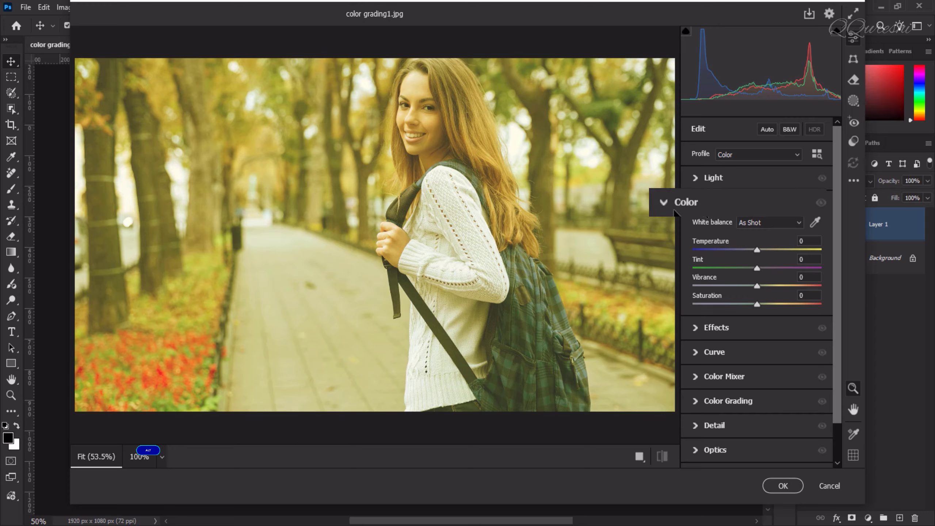
Step: Adjust Temperature, Tint, Vibrance and Saturation, then reset the Color section to its defaults
{"action": "key", "text": "alt"}
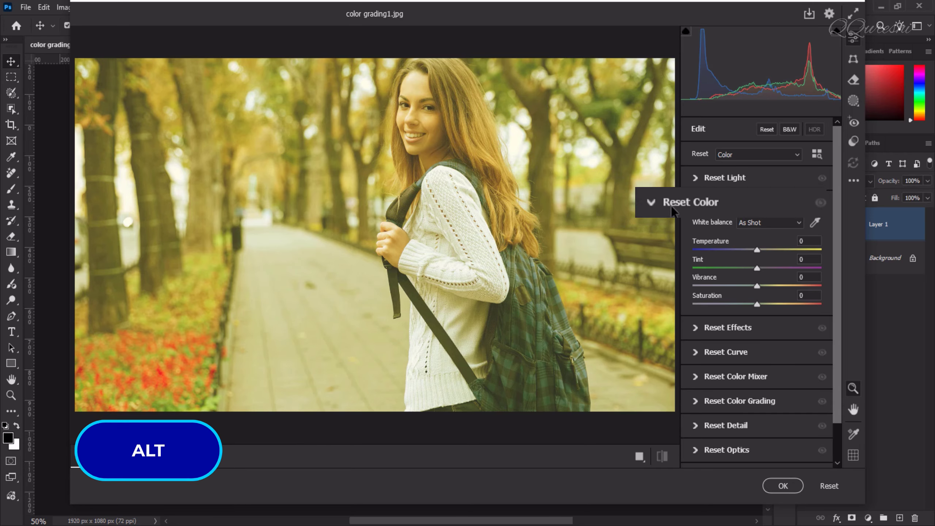
{"action": "left_click_drag", "start_coordinate": [757, 250], "coordinate": [780, 305]}
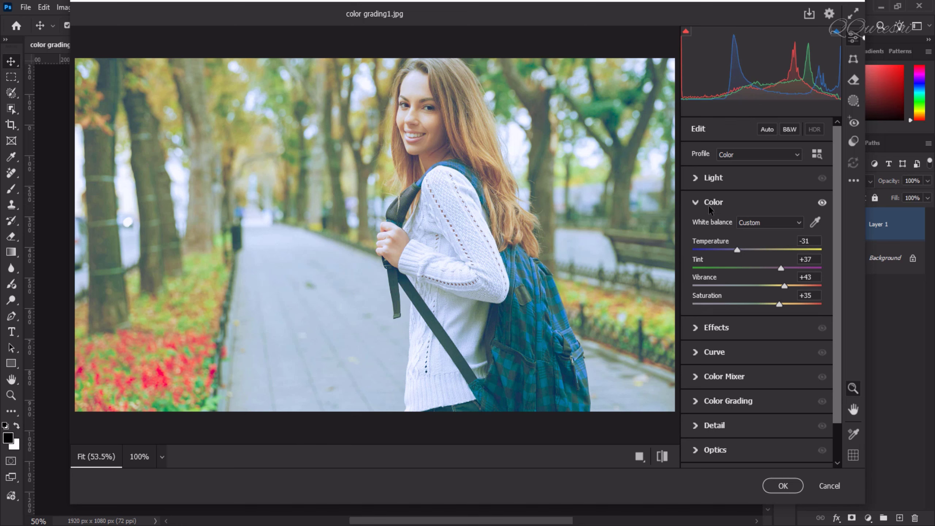
{"action": "key", "text": "alt"}
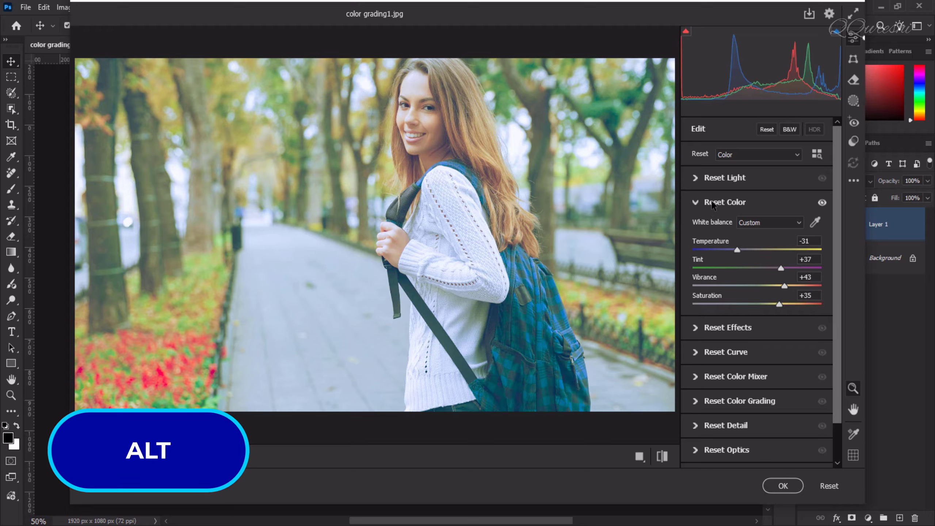
{"action": "left_click", "coordinate": [712, 205]}
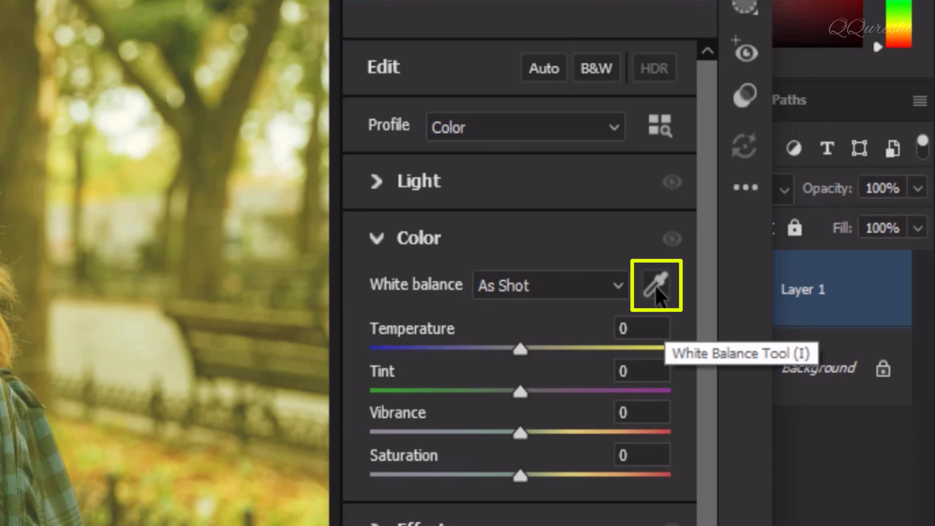
Step: Sample white balance across the whole image with the White Balance Tool, then undo it
{"action": "left_click", "coordinate": [657, 291]}
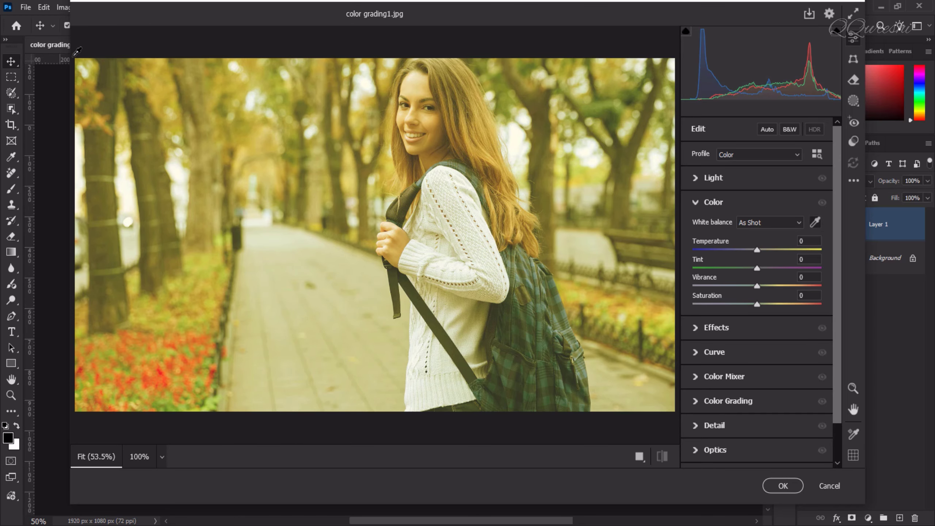
{"action": "left_click_drag", "start_coordinate": [78, 58], "coordinate": [685, 408]}
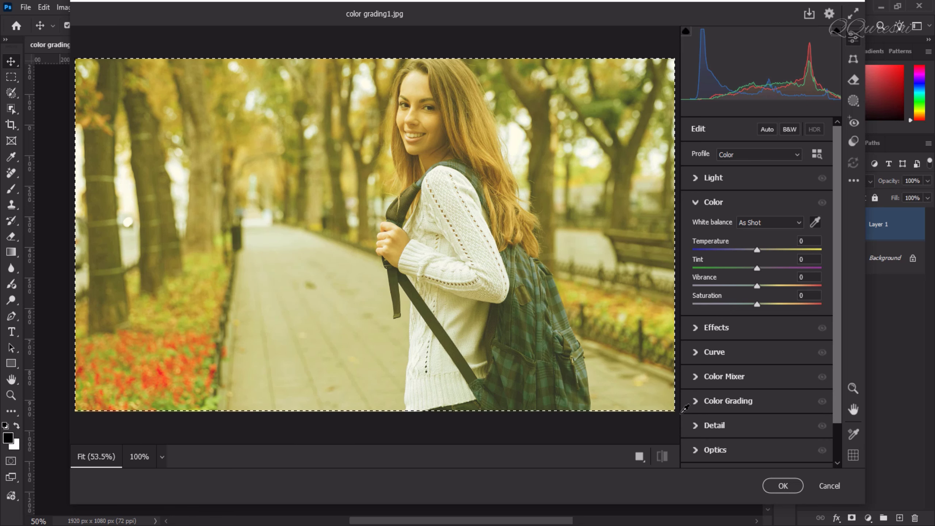
{"action": "left_click_drag", "start_coordinate": [685, 408], "coordinate": [685, 408]}
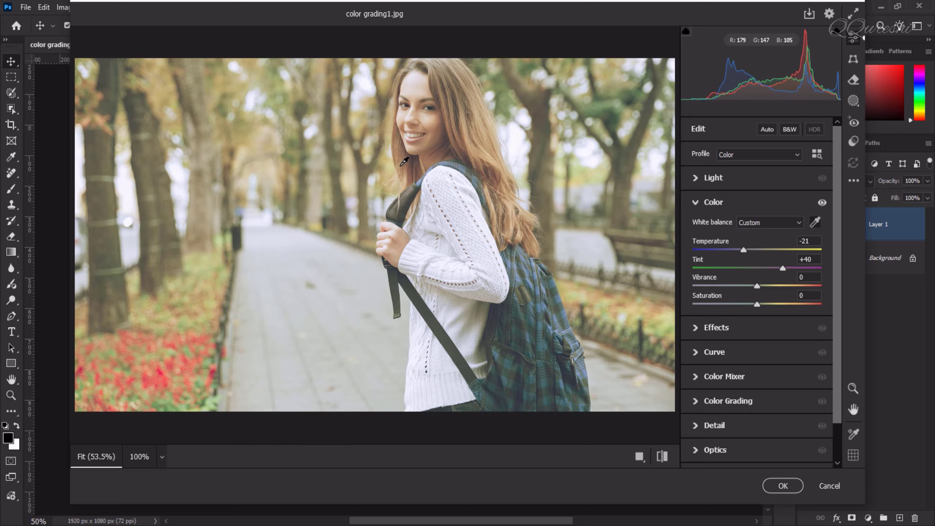
{"action": "key", "text": "Return"}
{"action": "key", "text": "ctrl+z"}
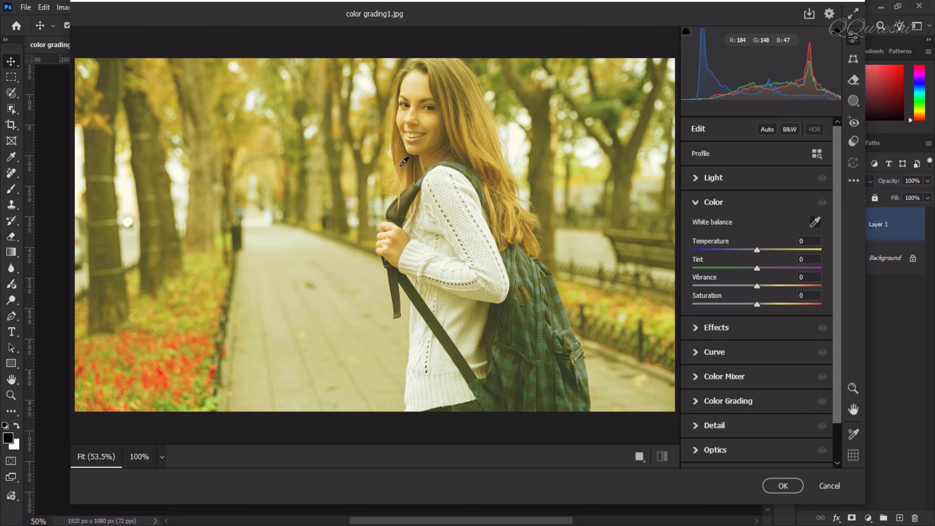
Step: Auto-set the Temperature slider, then set Tint to +25 and Vibrance to +8
{"action": "key", "text": "shift"}
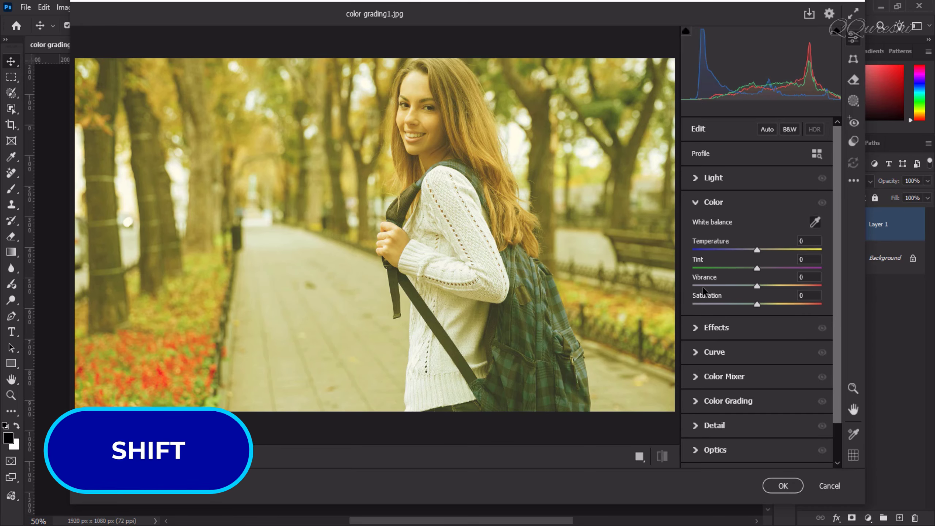
{"action": "key", "text": "shift"}
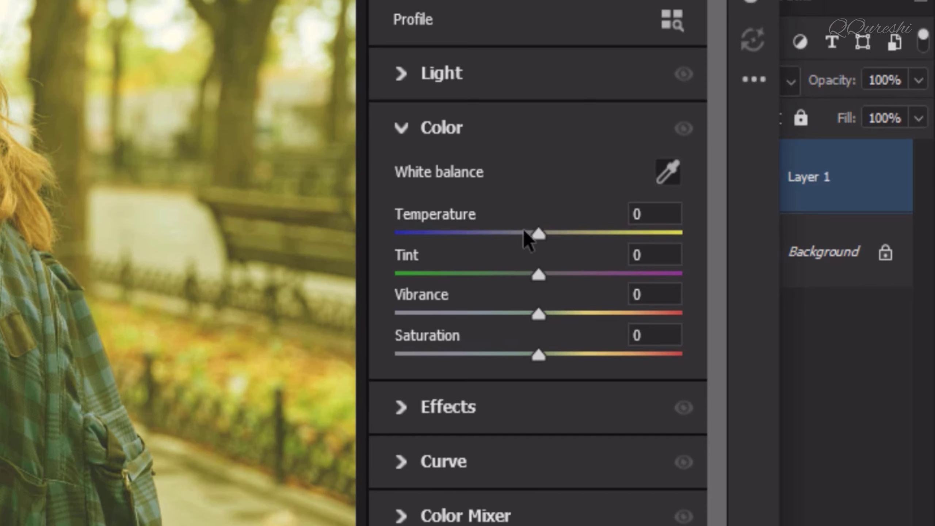
{"action": "key", "text": "shift"}
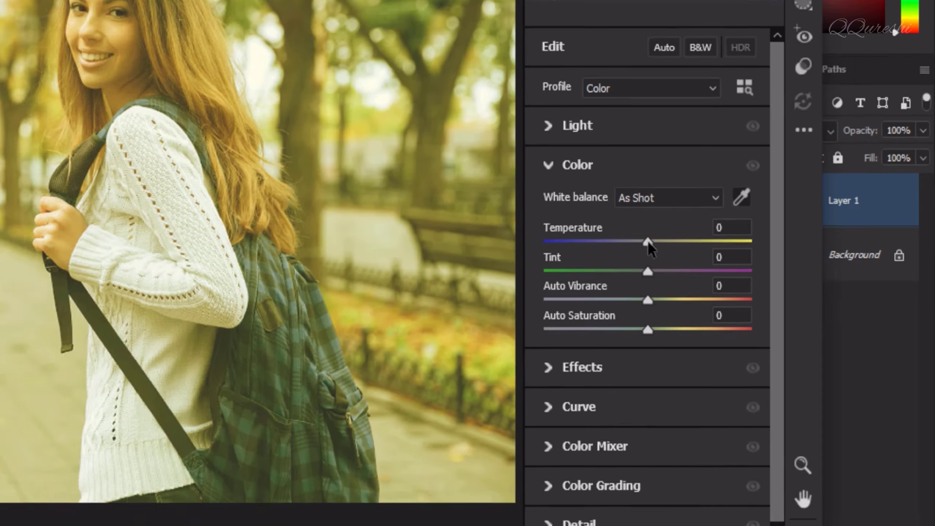
{"action": "double_click", "coordinate": [539, 234], "text": "shift"}
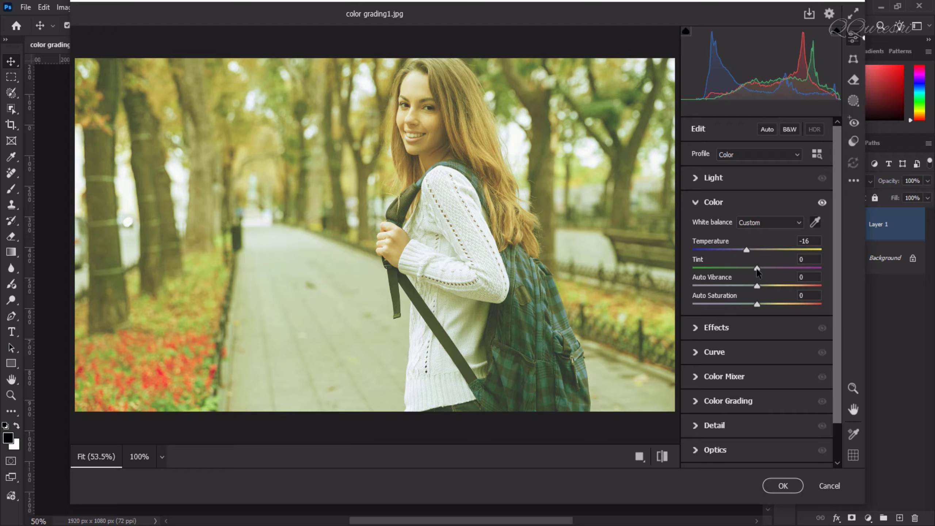
{"action": "left_click_drag", "start_coordinate": [757, 269], "coordinate": [774, 269]}
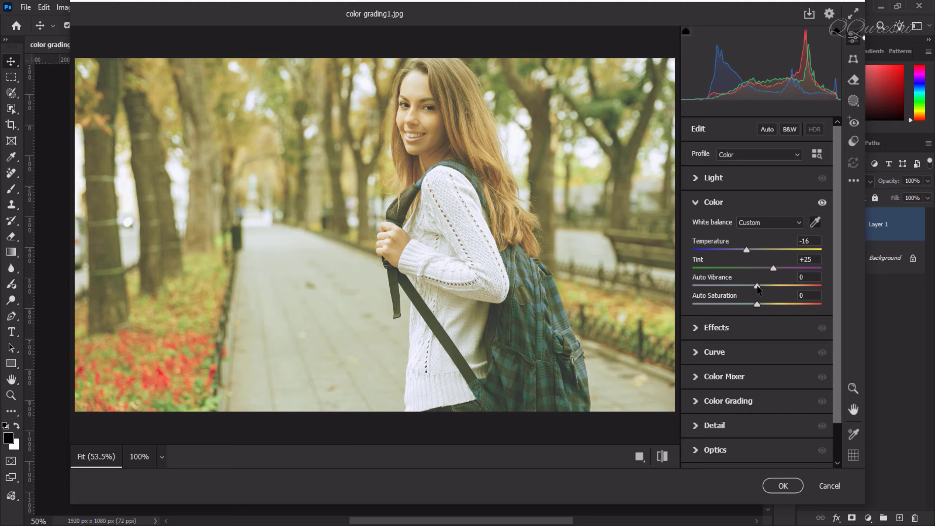
{"action": "left_click_drag", "start_coordinate": [757, 286], "coordinate": [762, 286]}
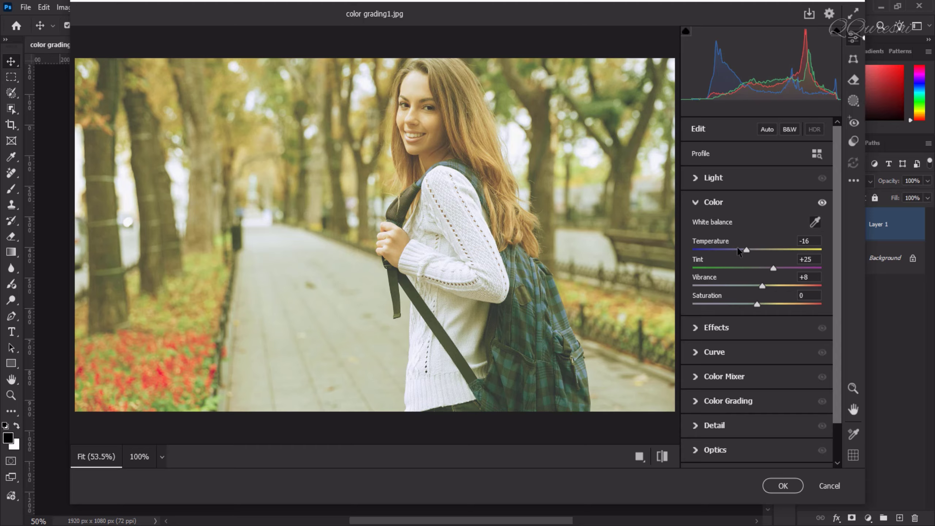
Step: Set white balance by sampling the whole image with the White Balance Tool, then collapse the Color section
{"action": "left_click", "coordinate": [815, 222]}
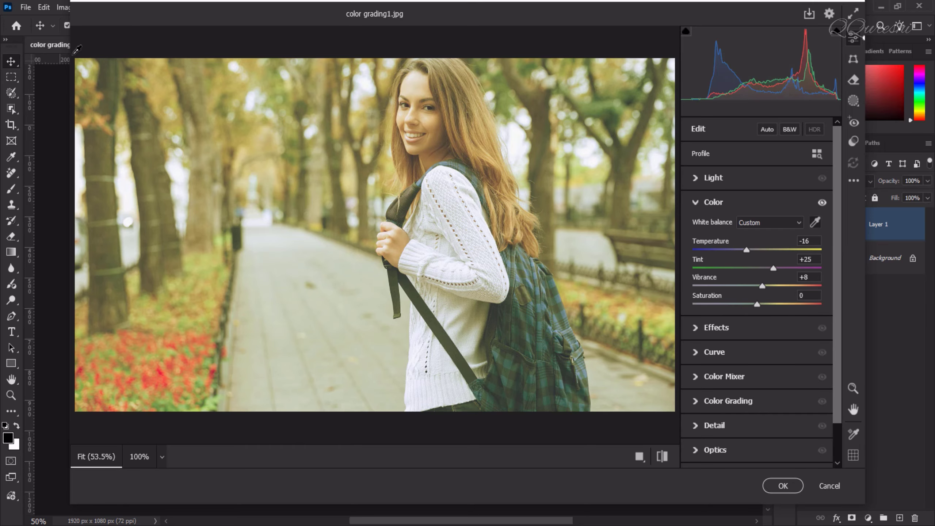
{"action": "left_click_drag", "start_coordinate": [76, 58], "coordinate": [680, 416]}
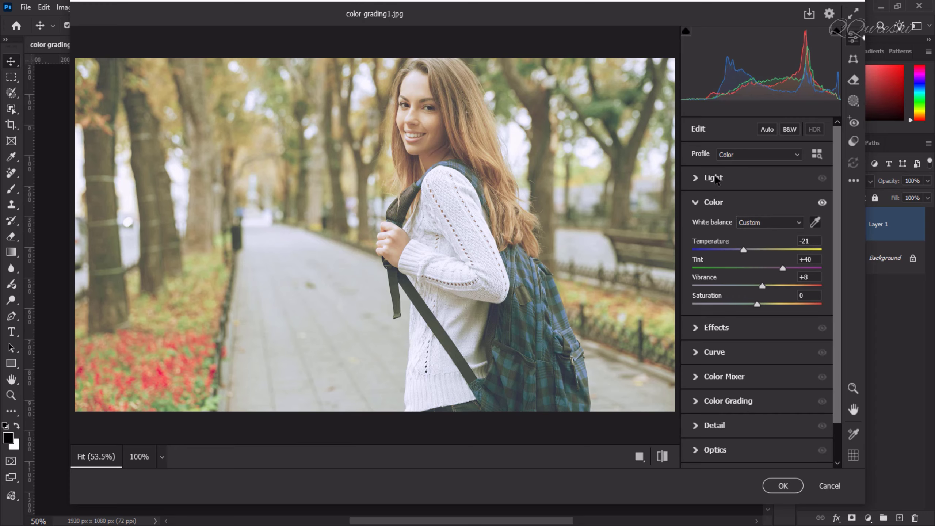
{"action": "left_click", "coordinate": [696, 202]}
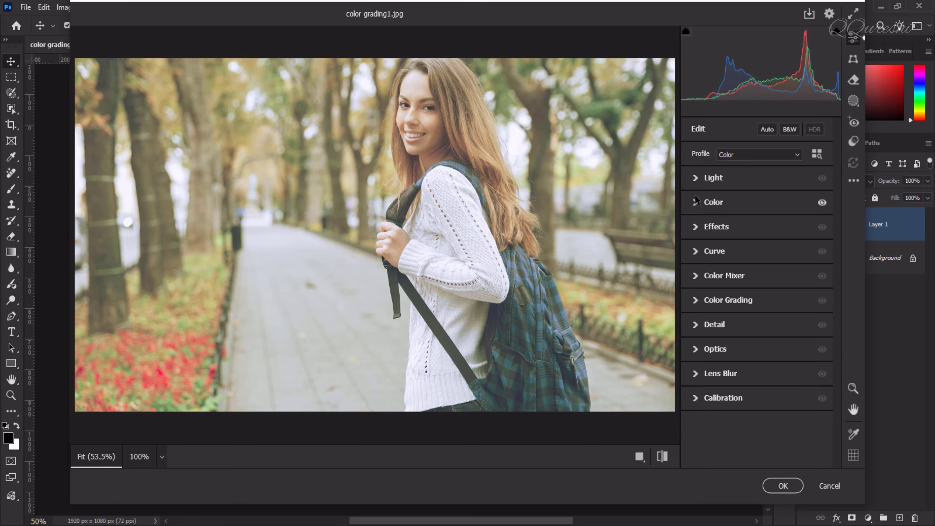
Step: Expand the Light section and auto-set Exposure, Contrast, Highlights, Shadows, Whites and Blacks one by one
{"action": "left_click", "coordinate": [696, 178]}
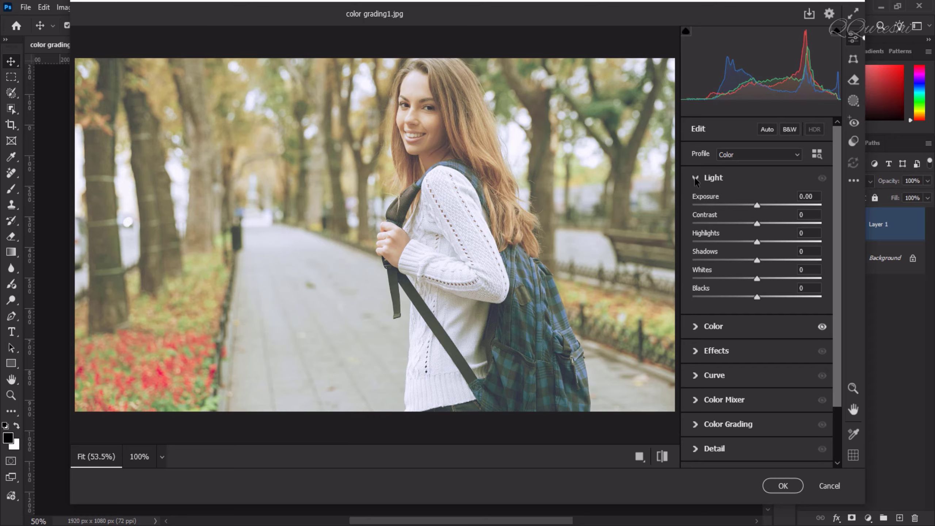
{"action": "key", "text": "shift"}
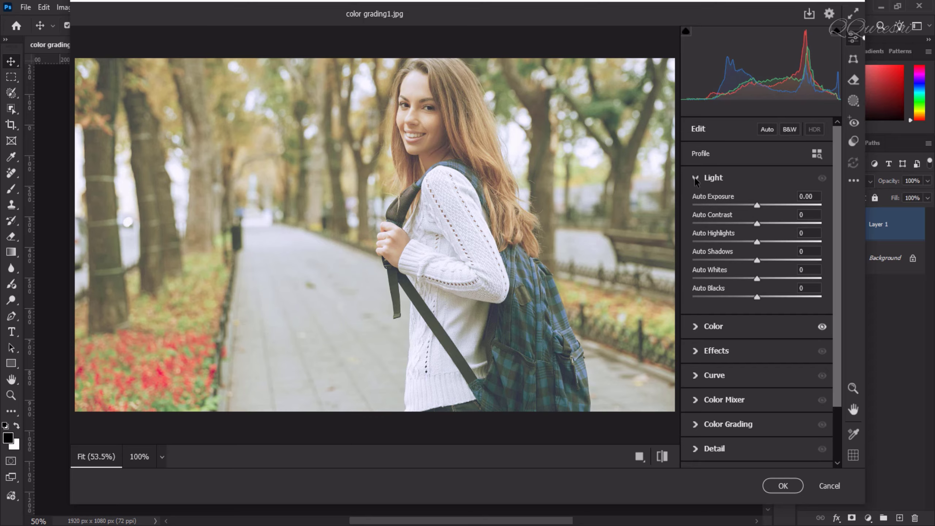
{"action": "double_click", "coordinate": [711, 198], "text": "shift"}
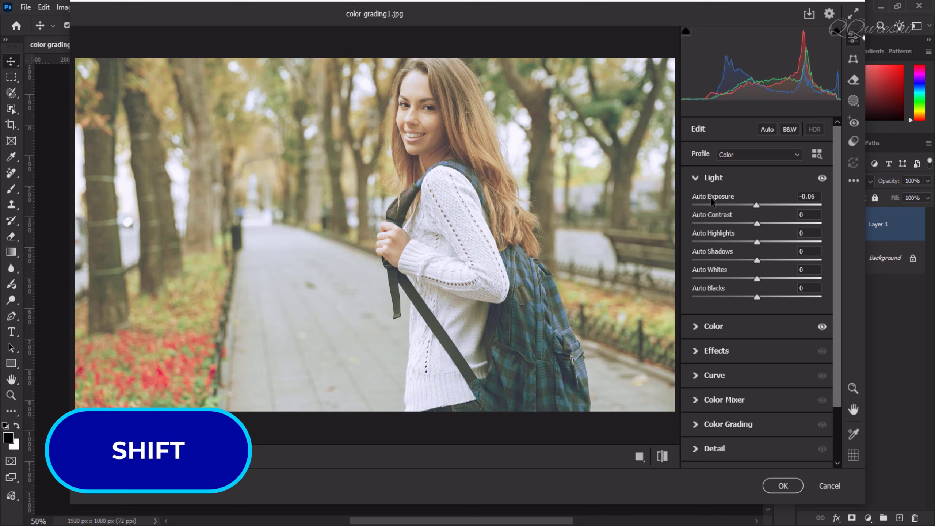
{"action": "double_click", "coordinate": [711, 217], "text": "shift"}
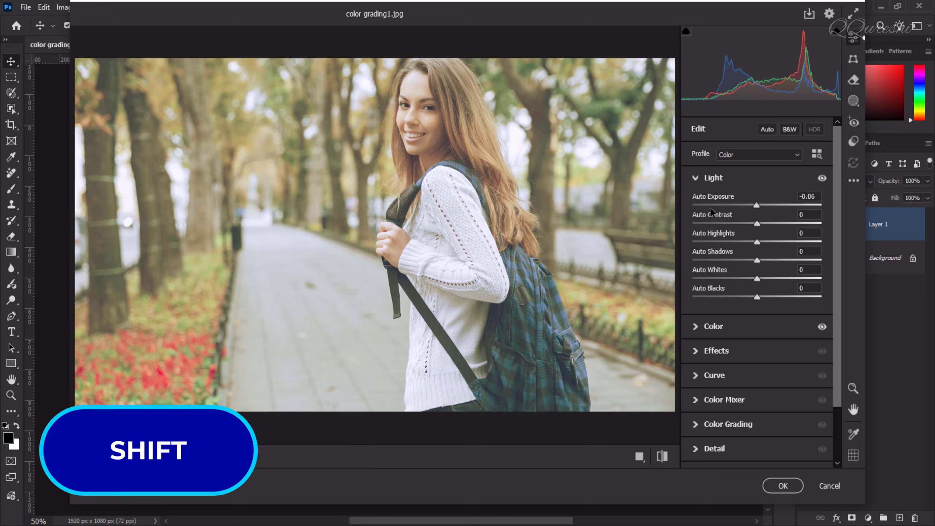
{"action": "double_click", "coordinate": [711, 234], "text": "shift"}
{"action": "double_click", "coordinate": [711, 253], "text": "shift"}
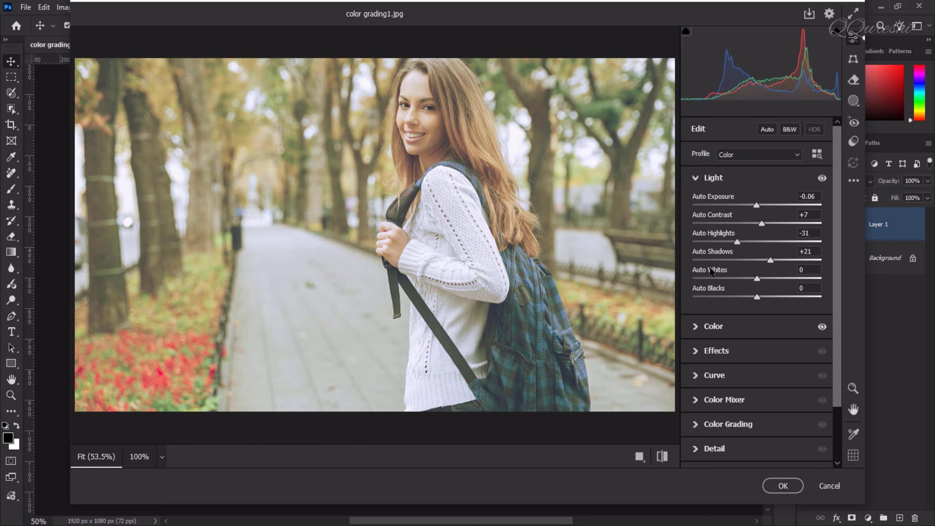
{"action": "double_click", "coordinate": [711, 270], "text": "shift"}
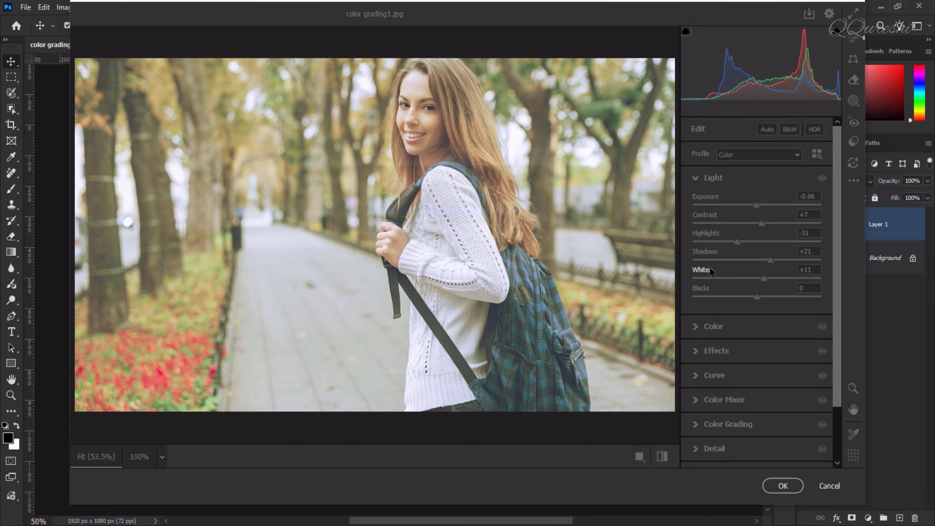
{"action": "left_click", "coordinate": [710, 286]}
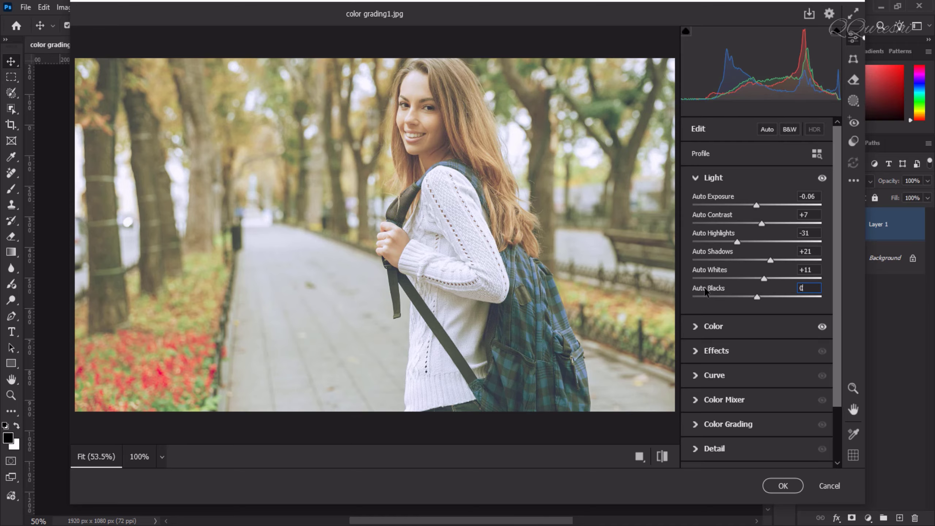
{"action": "double_click", "coordinate": [705, 290], "text": "shift"}
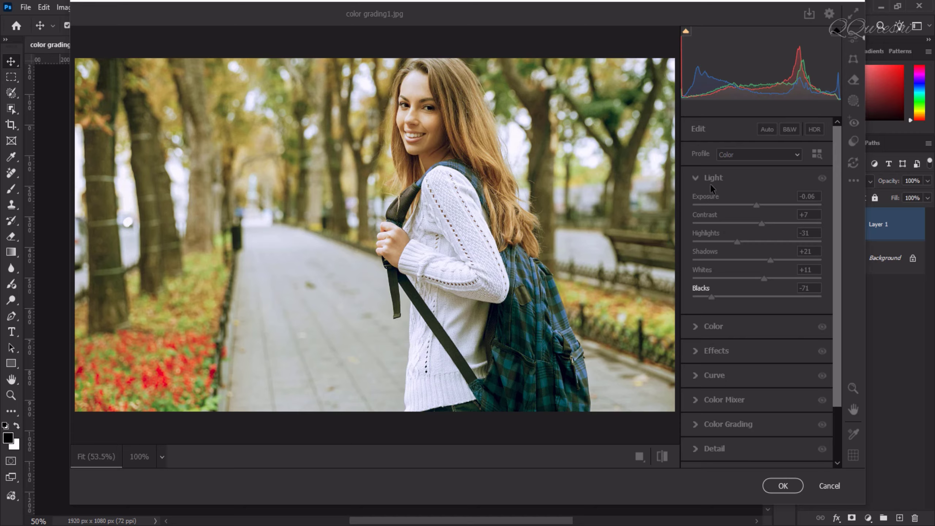
Step: Reset all sliders in the Light section to their defaults
{"action": "left_click", "coordinate": [764, 187]}
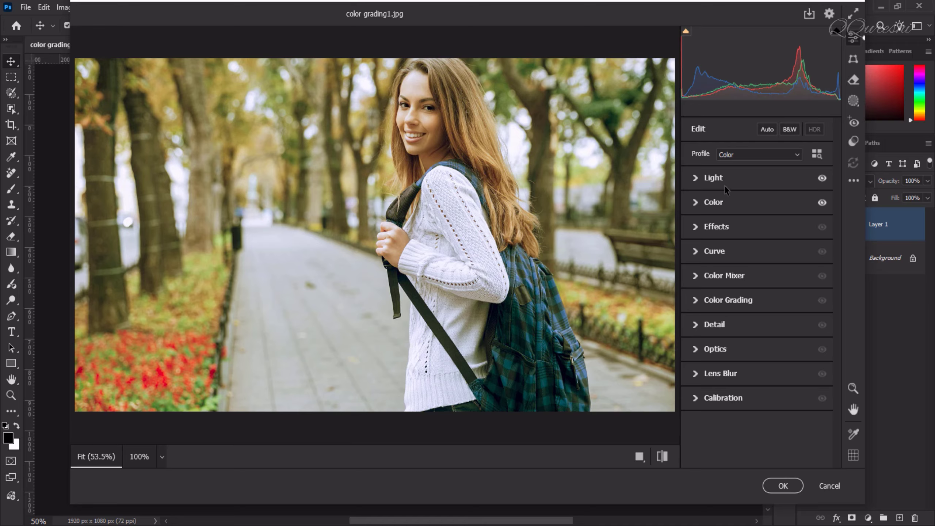
{"action": "left_click", "coordinate": [696, 179]}
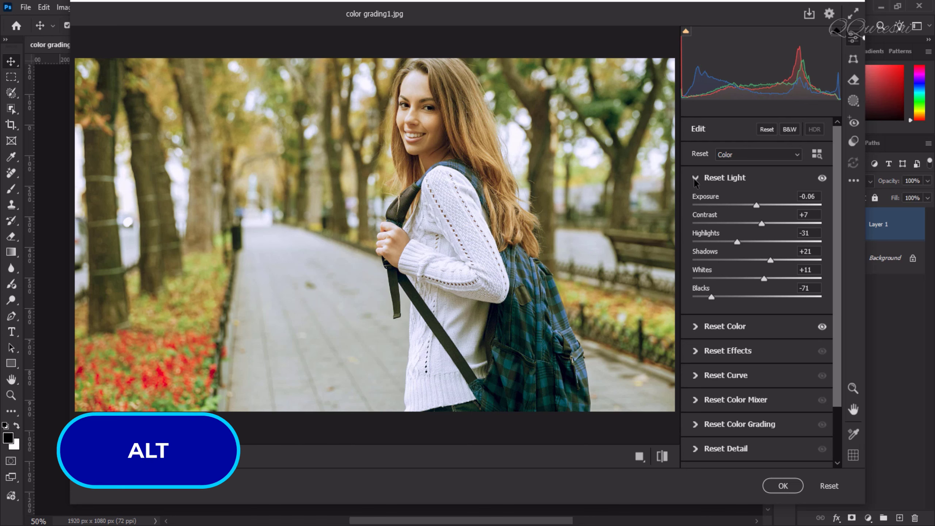
{"action": "left_click", "coordinate": [721, 180], "text": "alt"}
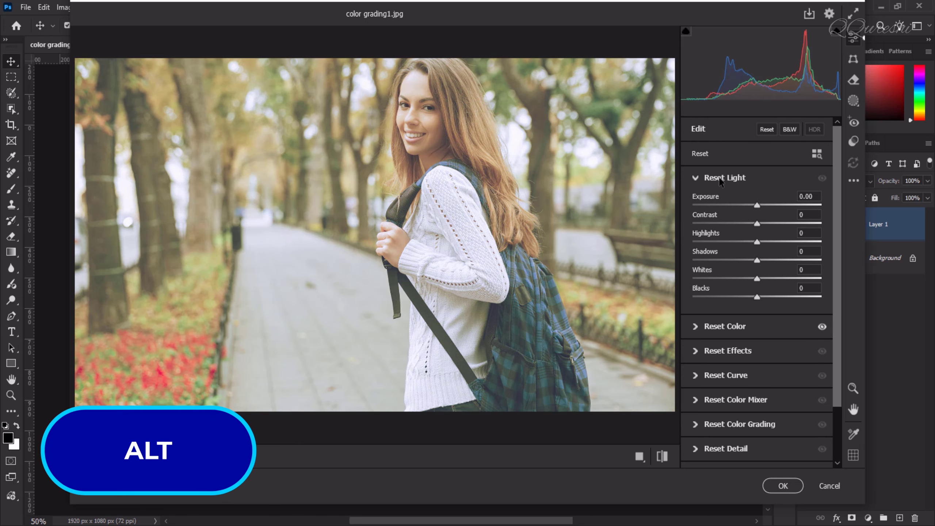
{"action": "key", "text": "alt"}
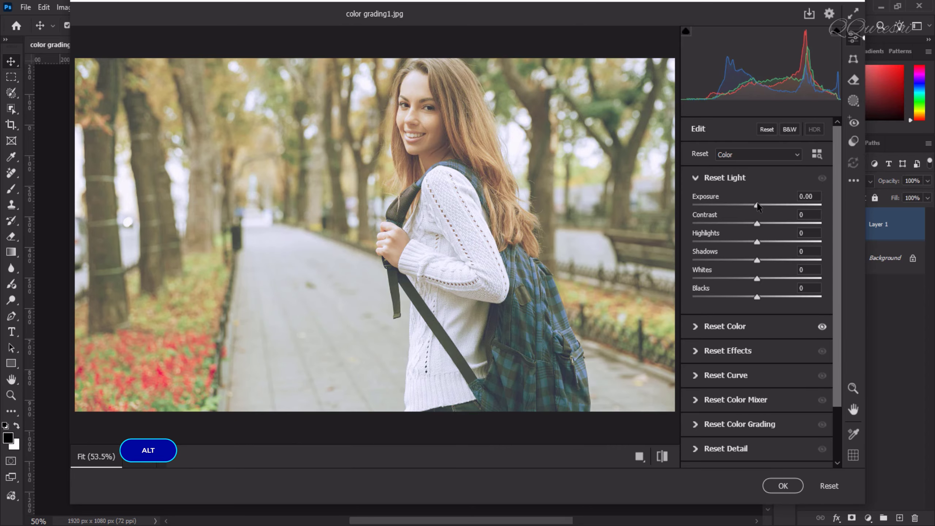
Step: Manually set Exposure to +0.25, Contrast +6, Highlights +35, Whites +6 and Blacks -62 while previewing clipping
{"action": "left_click", "coordinate": [757, 206], "text": "alt"}
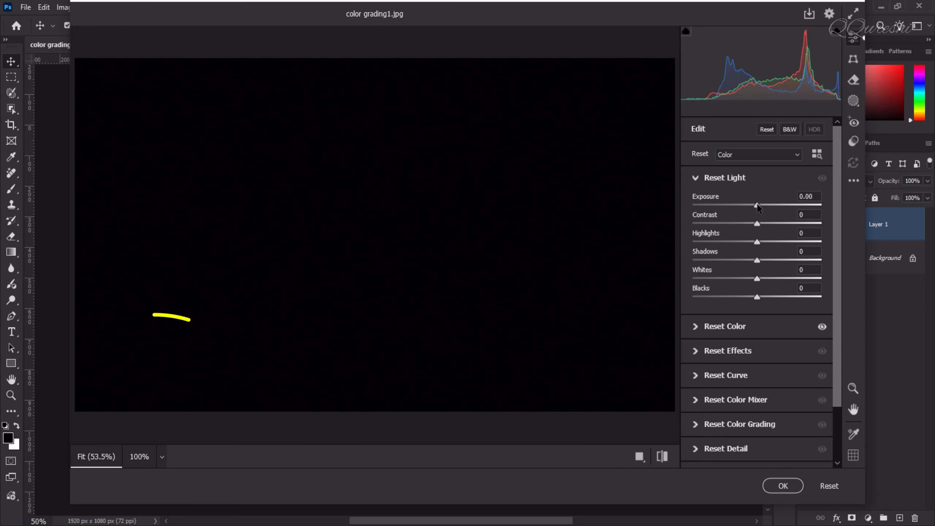
{"action": "left_click_drag", "start_coordinate": [758, 207], "coordinate": [761, 208]}
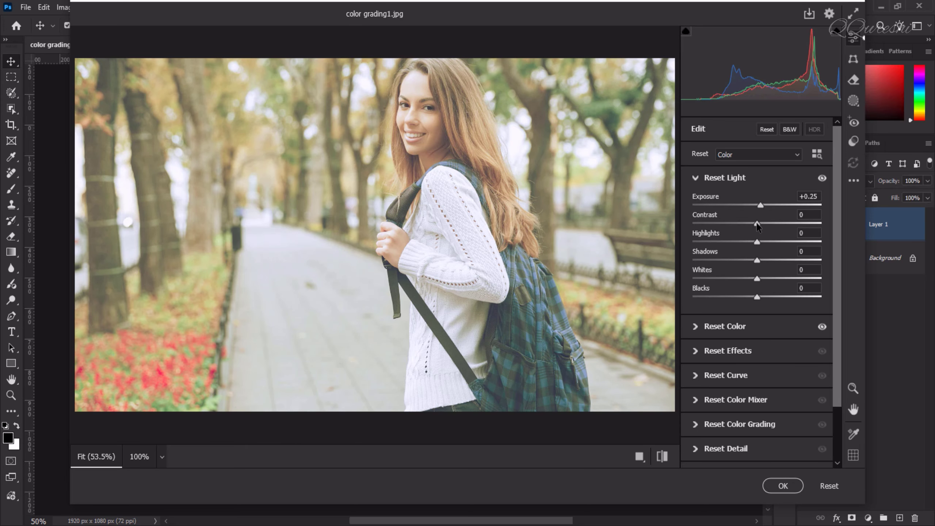
{"action": "left_click_drag", "start_coordinate": [757, 226], "coordinate": [761, 227]}
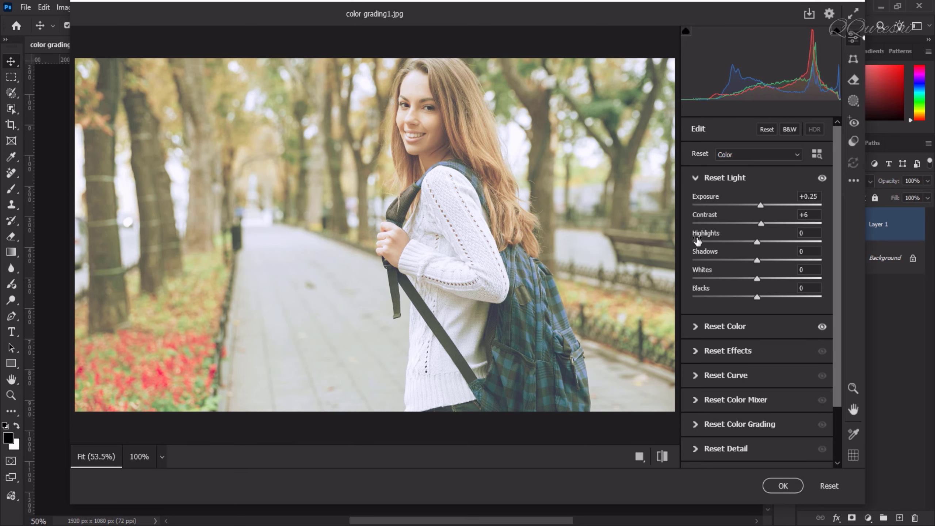
{"action": "left_click_drag", "start_coordinate": [758, 244], "coordinate": [779, 251]}
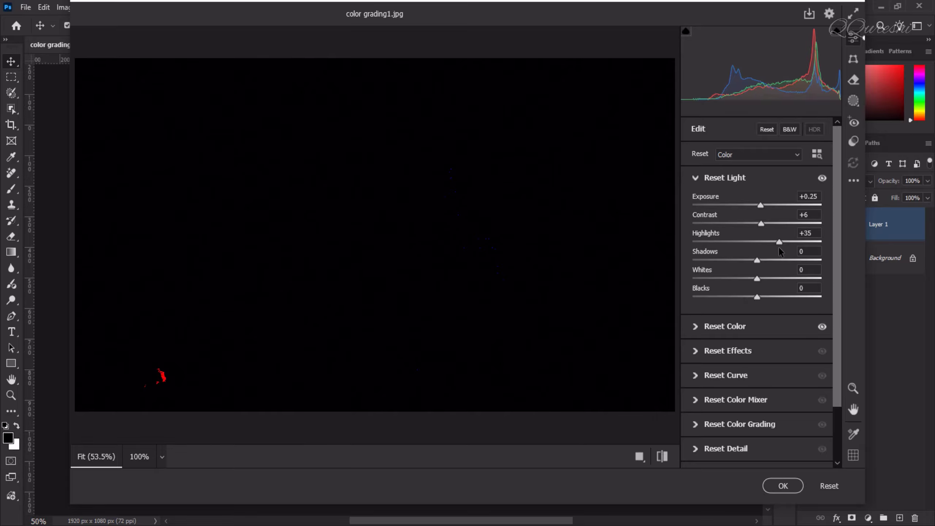
{"action": "left_click_drag", "start_coordinate": [779, 247], "coordinate": [779, 247]}
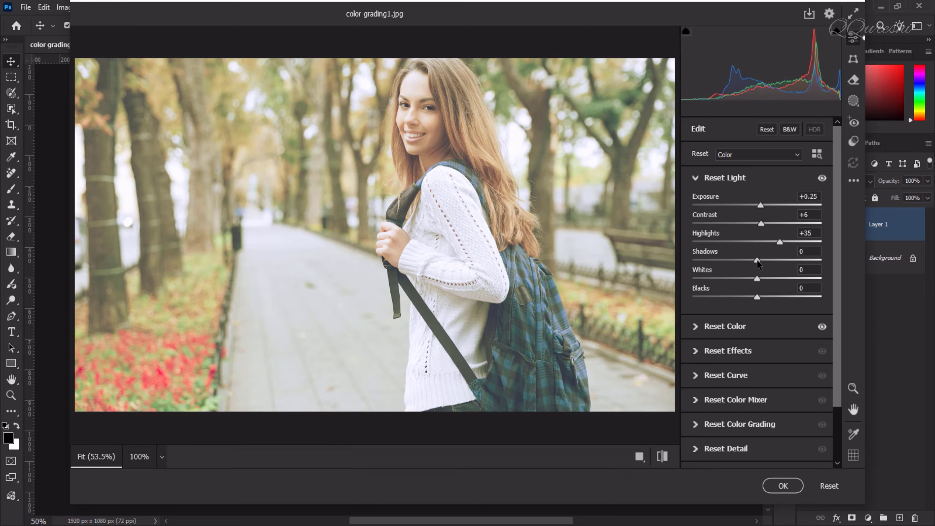
{"action": "left_click_drag", "start_coordinate": [757, 259], "coordinate": [761, 283]}
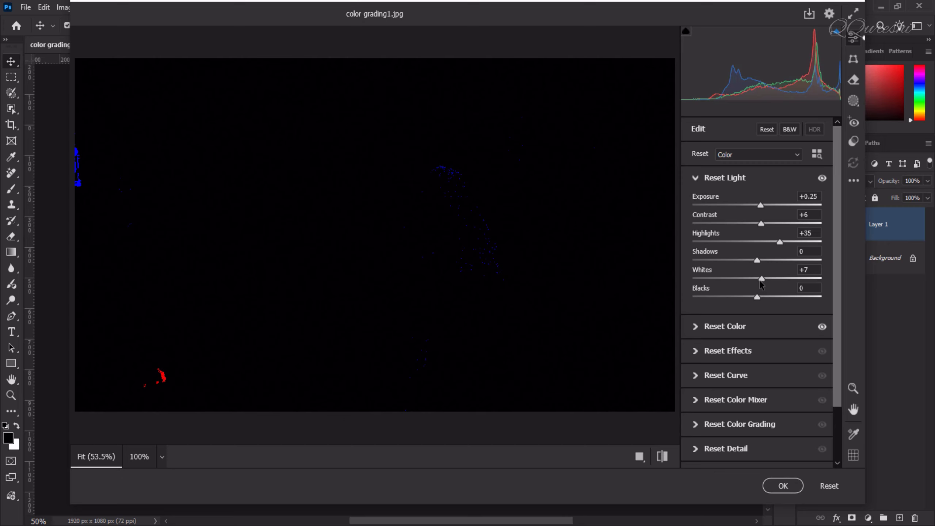
{"action": "left_click_drag", "start_coordinate": [761, 284], "coordinate": [716, 300]}
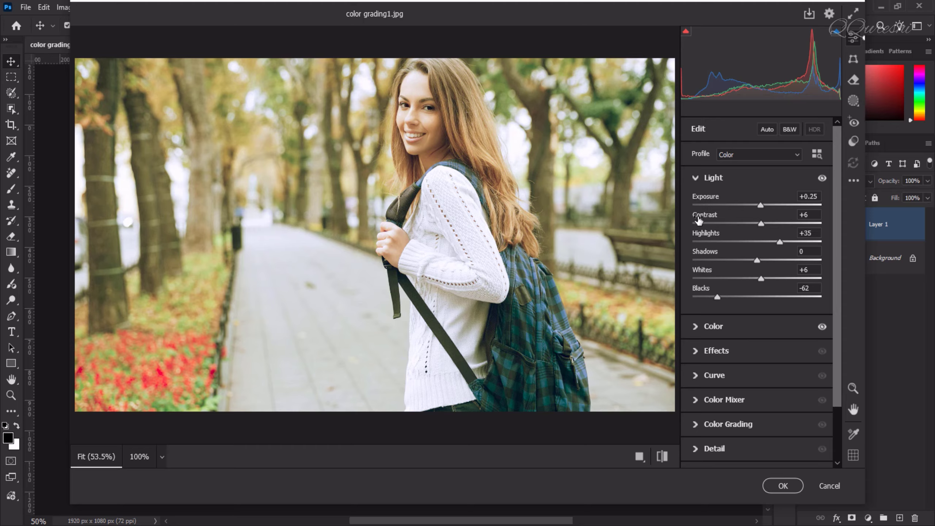
Step: Auto-set Exposure, Contrast, Highlights, Shadows, Whites and Blacks individually in the Light section
{"action": "key", "text": "shift"}
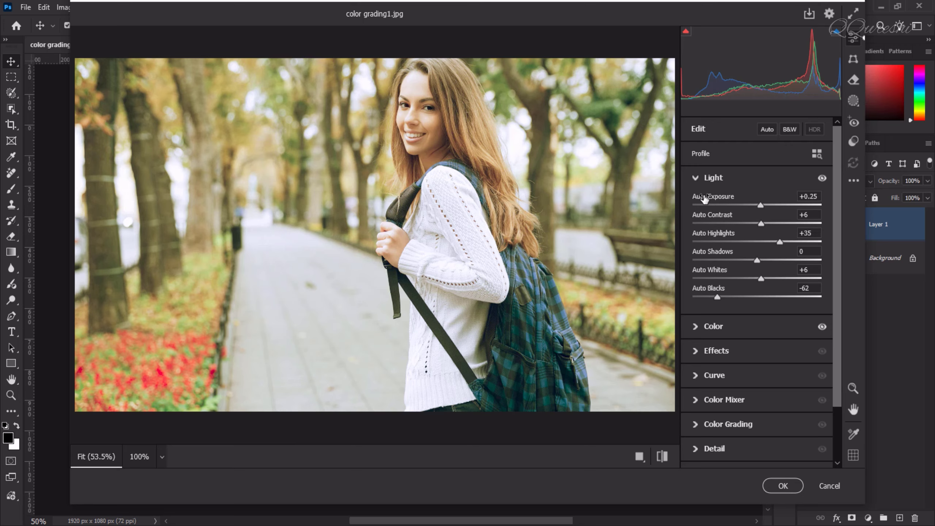
{"action": "double_click", "coordinate": [704, 197], "text": "shift"}
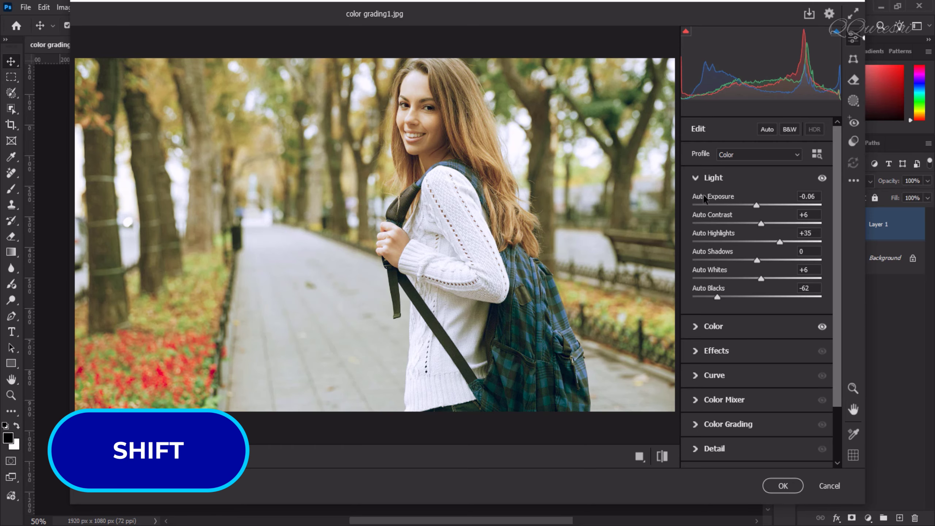
{"action": "double_click", "coordinate": [710, 215], "text": "shift"}
{"action": "double_click", "coordinate": [710, 235], "text": "shift"}
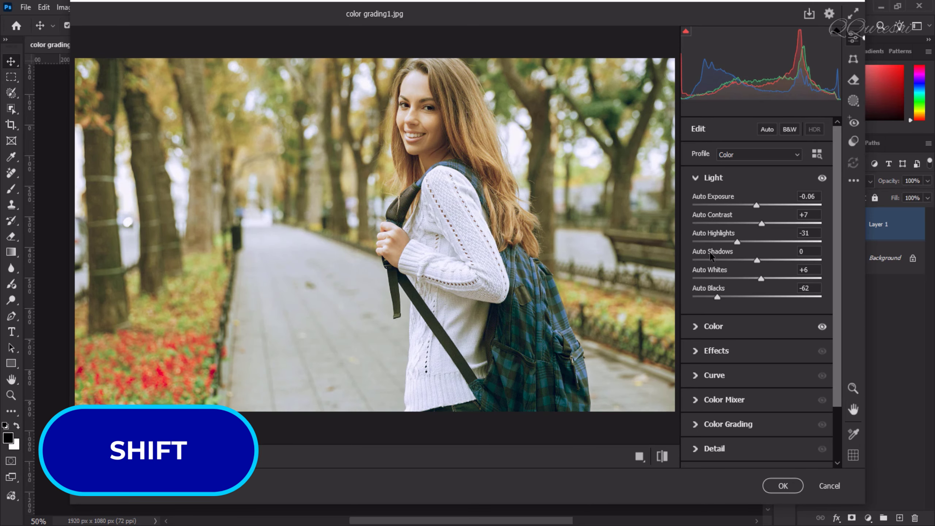
{"action": "double_click", "coordinate": [710, 253], "text": "shift"}
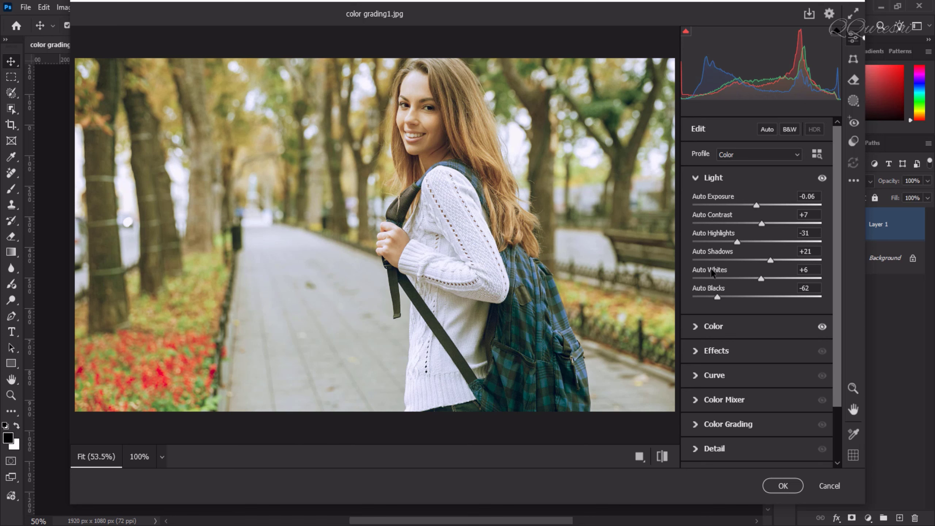
{"action": "double_click", "coordinate": [710, 270], "text": "shift"}
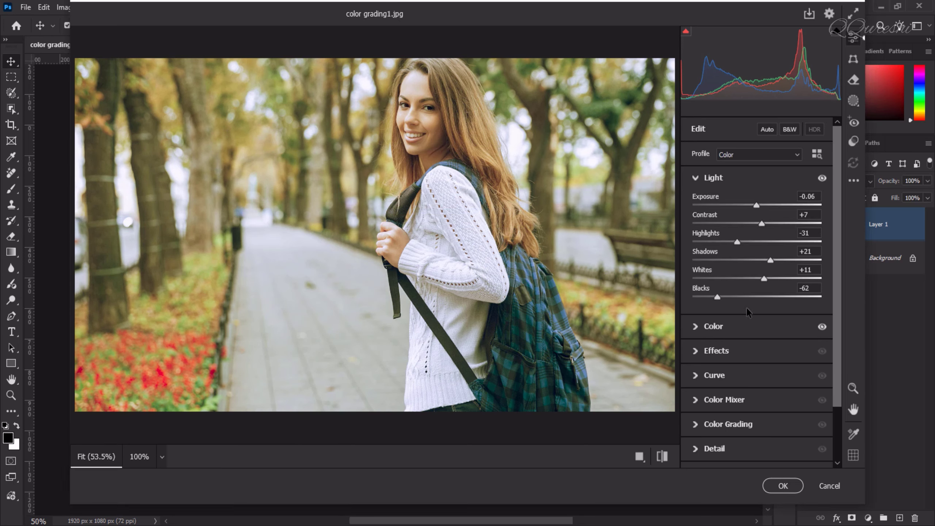
{"action": "key", "text": "shift"}
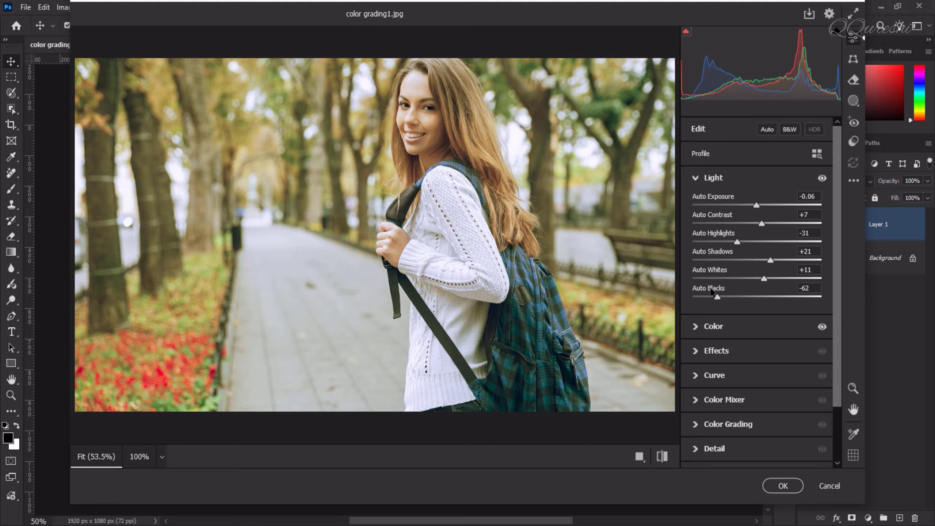
{"action": "double_click", "coordinate": [711, 291], "text": "shift"}
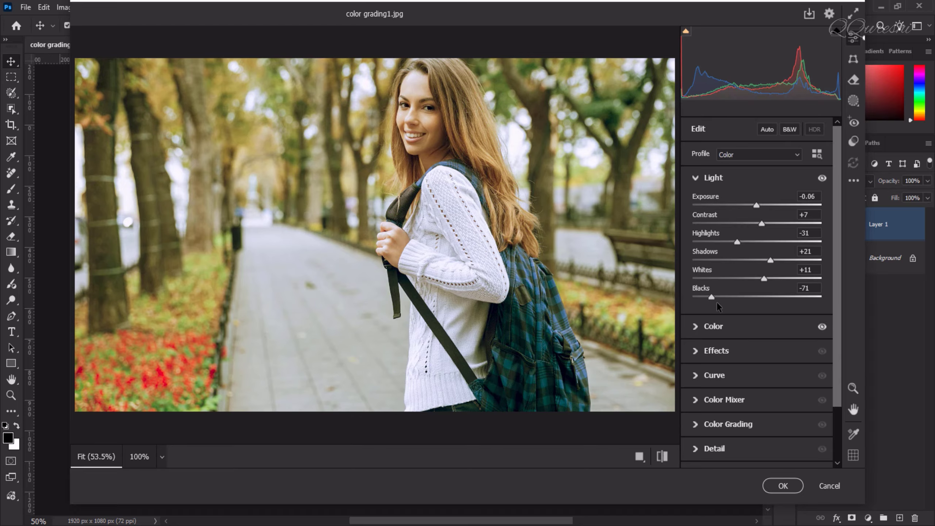
Step: Add a Select Background mask and set its Contrast +20, Highlights +17, Shadows -17, Whites +12 and Blacks -23
{"action": "left_click", "coordinate": [854, 100]}
{"action": "left_click", "coordinate": [797, 165]}
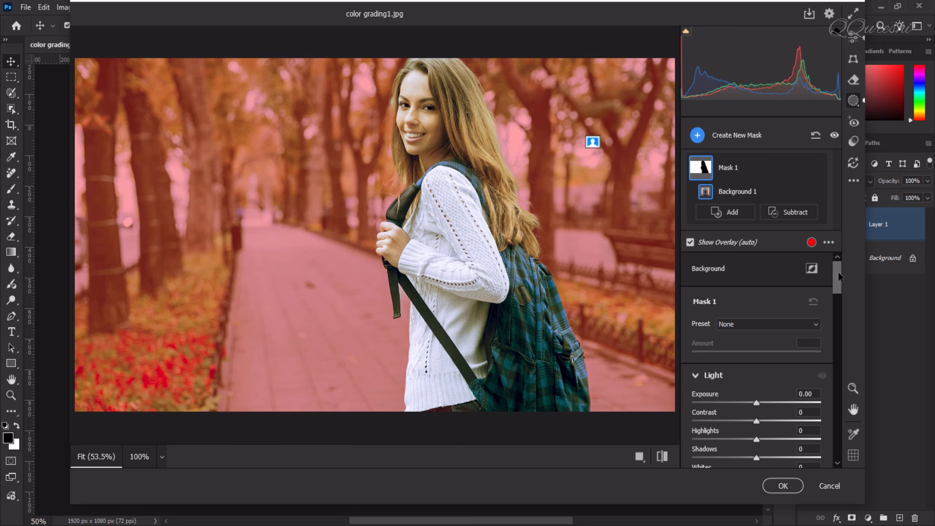
{"action": "left_click_drag", "start_coordinate": [839, 272], "coordinate": [838, 291]}
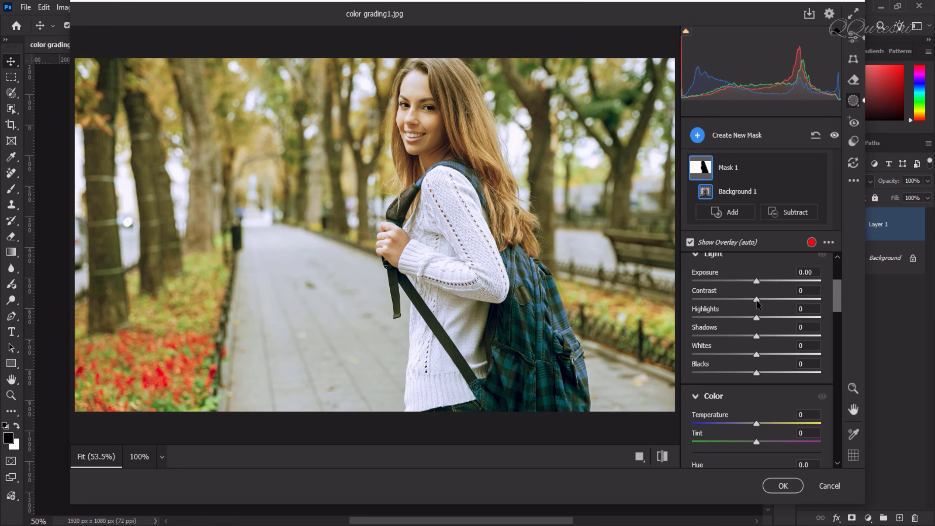
{"action": "left_click_drag", "start_coordinate": [757, 300], "coordinate": [770, 302]}
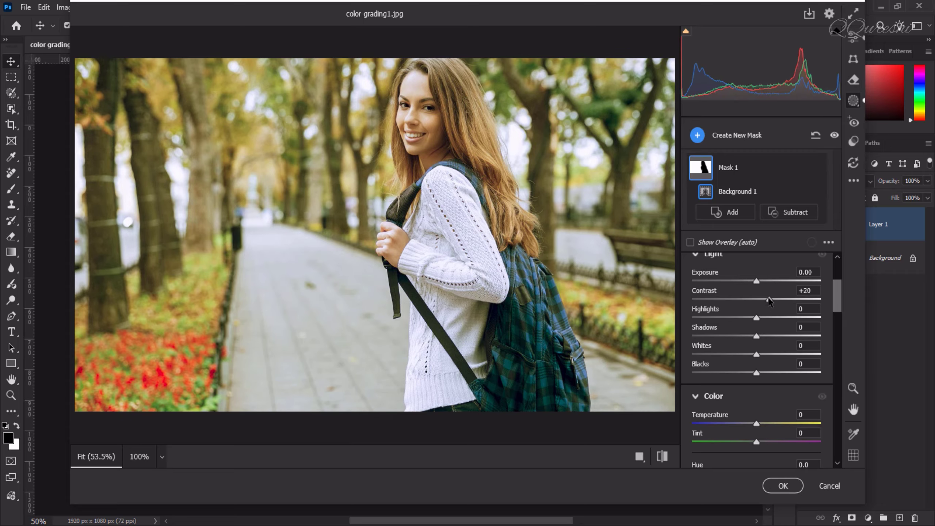
{"action": "left_click_drag", "start_coordinate": [756, 374], "coordinate": [763, 355]}
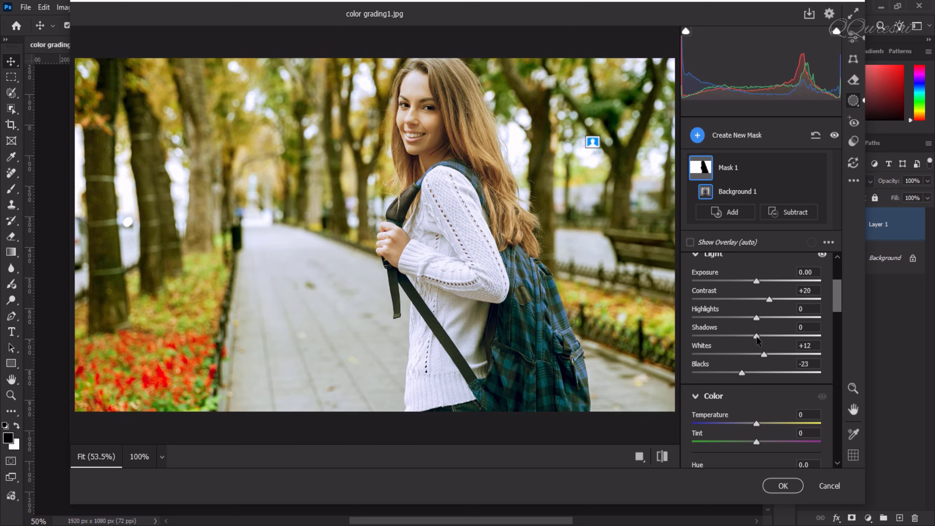
{"action": "mouse_move", "coordinate": [756, 336]}
{"action": "left_mouse_down"}
{"action": "mouse_move", "coordinate": [744, 339]}
{"action": "mouse_move", "coordinate": [782, 340]}
{"action": "mouse_move", "coordinate": [746, 339]}
{"action": "left_mouse_up"}
{"action": "mouse_move", "coordinate": [758, 318]}
{"action": "left_mouse_down"}
{"action": "mouse_move", "coordinate": [766, 319]}
{"action": "mouse_move", "coordinate": [722, 326]}
{"action": "mouse_move", "coordinate": [781, 326]}
{"action": "mouse_move", "coordinate": [736, 324]}
{"action": "mouse_move", "coordinate": [767, 324]}
{"action": "left_mouse_up"}
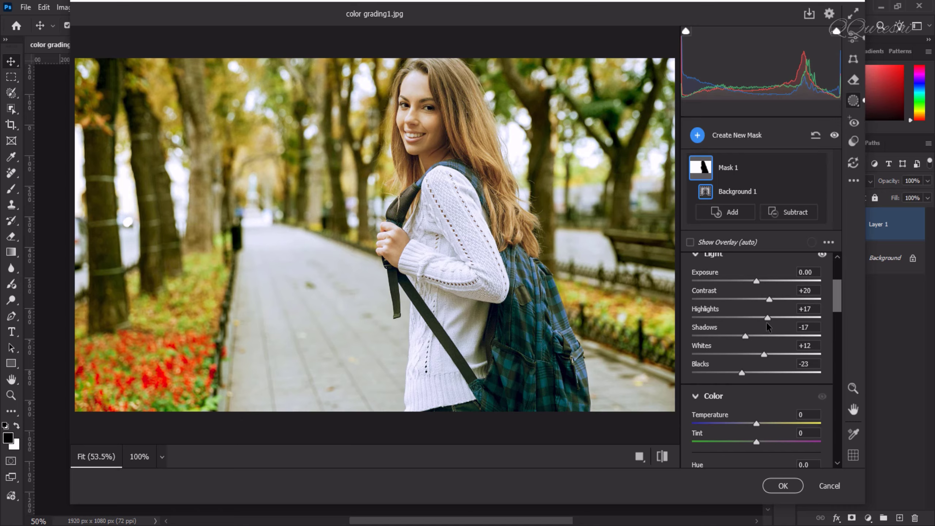
{"action": "mouse_move", "coordinate": [766, 321]}
{"action": "left_mouse_down"}
{"action": "mouse_move", "coordinate": [751, 323]}
{"action": "mouse_move", "coordinate": [767, 320]}
{"action": "left_mouse_up"}
Step: Intersect the background mask with a new Color Range component and set the mask Amount to 123
{"action": "left_click_drag", "start_coordinate": [839, 293], "coordinate": [840, 308]}
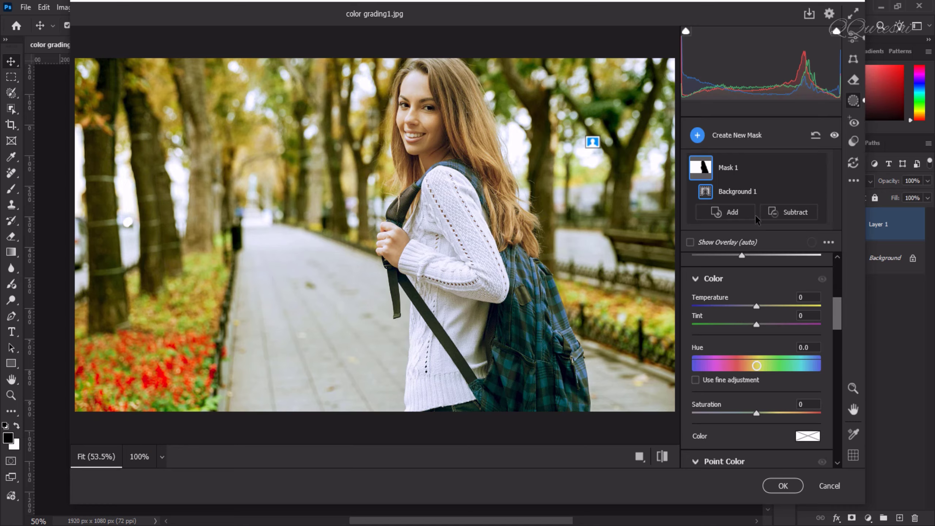
{"action": "key", "text": "alt"}
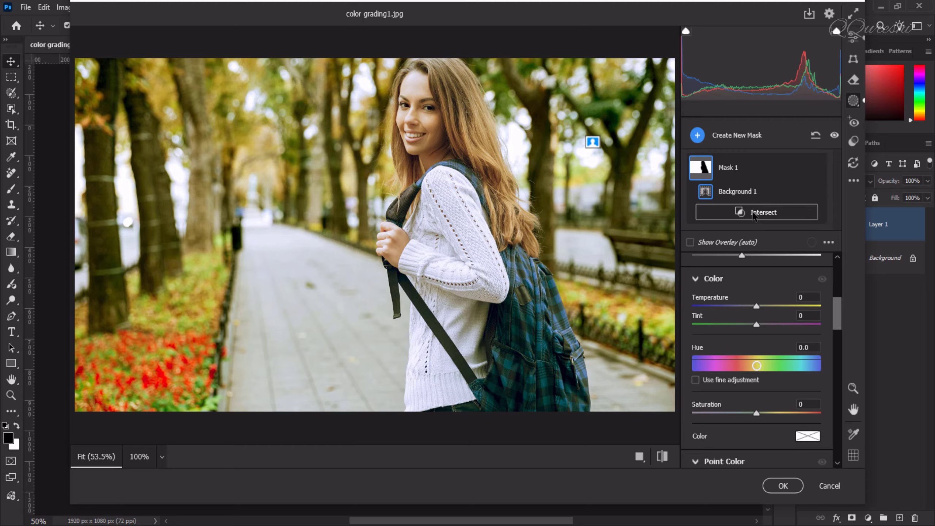
{"action": "left_click", "coordinate": [753, 214]}
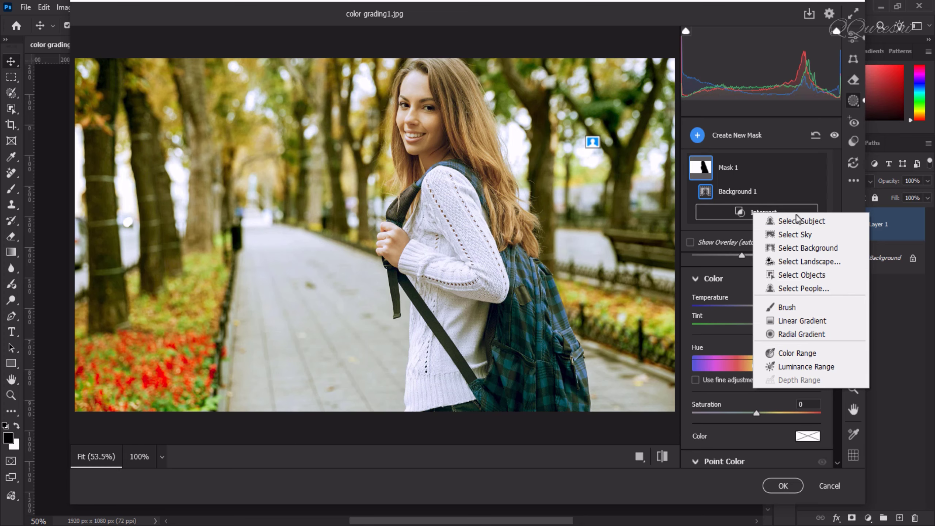
{"action": "left_click", "coordinate": [794, 354]}
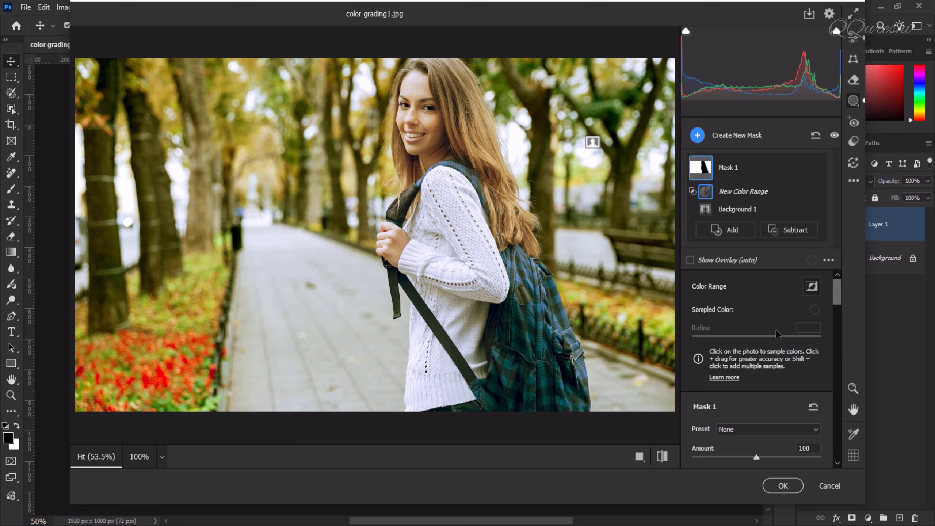
{"action": "key", "text": "shift"}
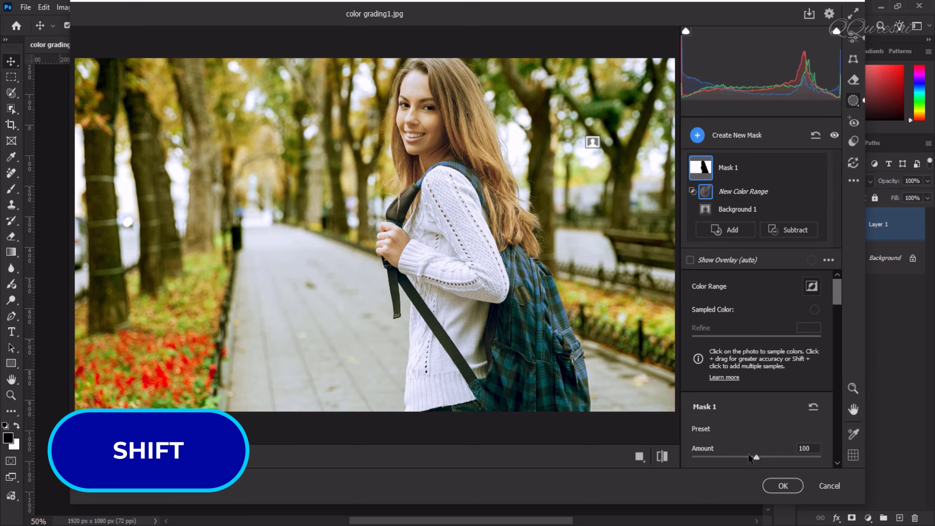
{"action": "mouse_move", "coordinate": [755, 458]}
{"action": "left_mouse_down"}
{"action": "mouse_move", "coordinate": [805, 458]}
{"action": "mouse_move", "coordinate": [738, 458]}
{"action": "mouse_move", "coordinate": [770, 462]}
{"action": "left_mouse_up"}
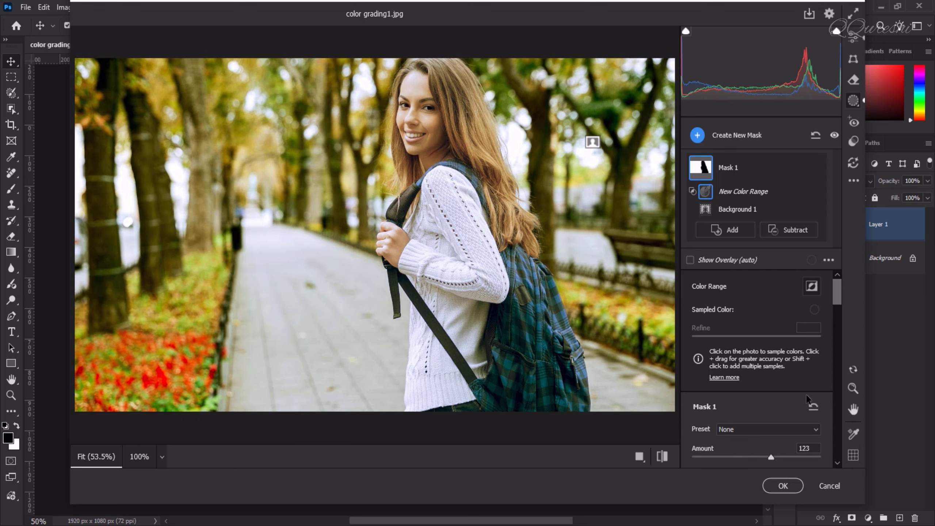
Step: Apply the Camera Raw Filter adjustments to the layer
{"action": "mouse_move", "coordinate": [839, 290]}
{"action": "left_mouse_down"}
{"action": "mouse_move", "coordinate": [841, 320]}
{"action": "mouse_move", "coordinate": [839, 293]}
{"action": "left_mouse_up"}
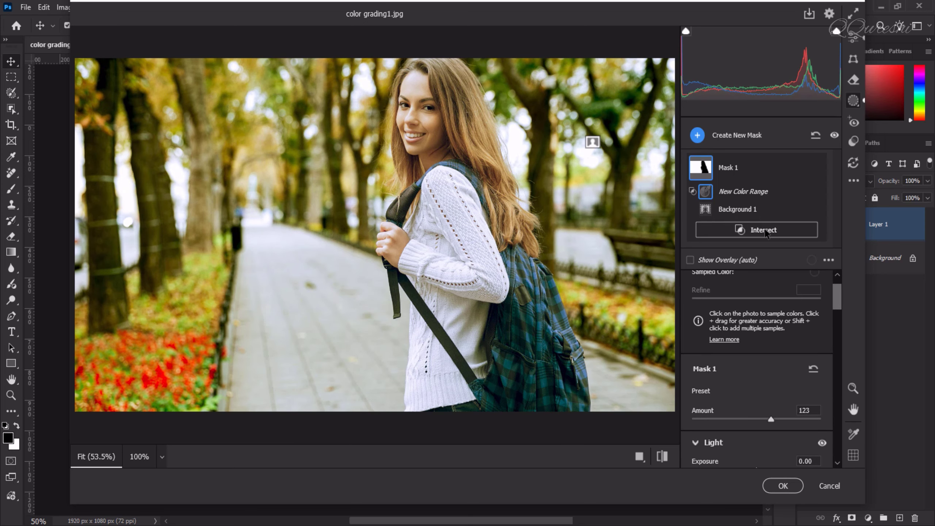
{"action": "left_click", "coordinate": [766, 230], "text": "alt"}
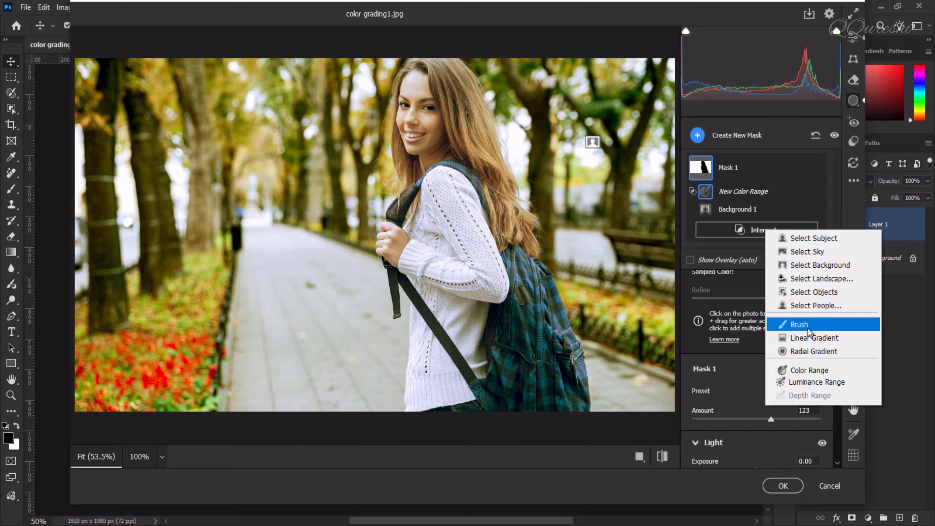
{"action": "left_click", "coordinate": [734, 247]}
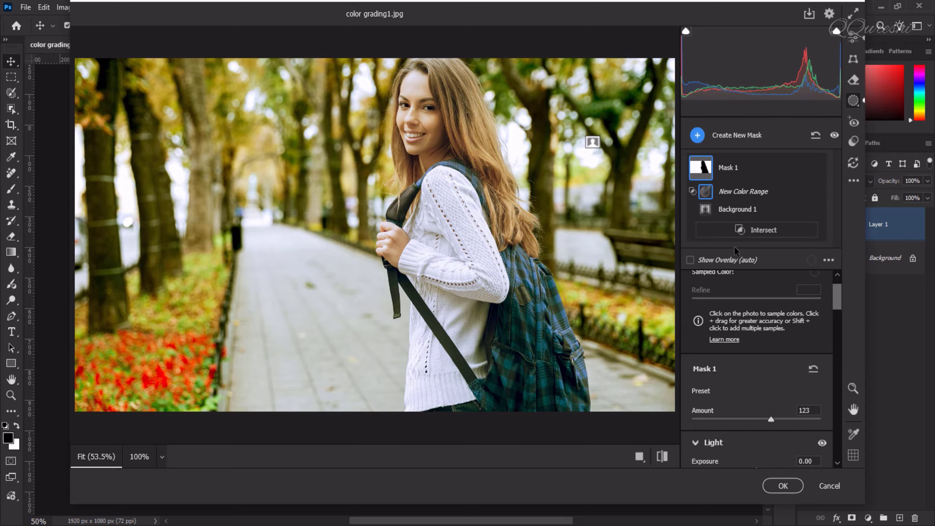
{"action": "left_click", "coordinate": [754, 233]}
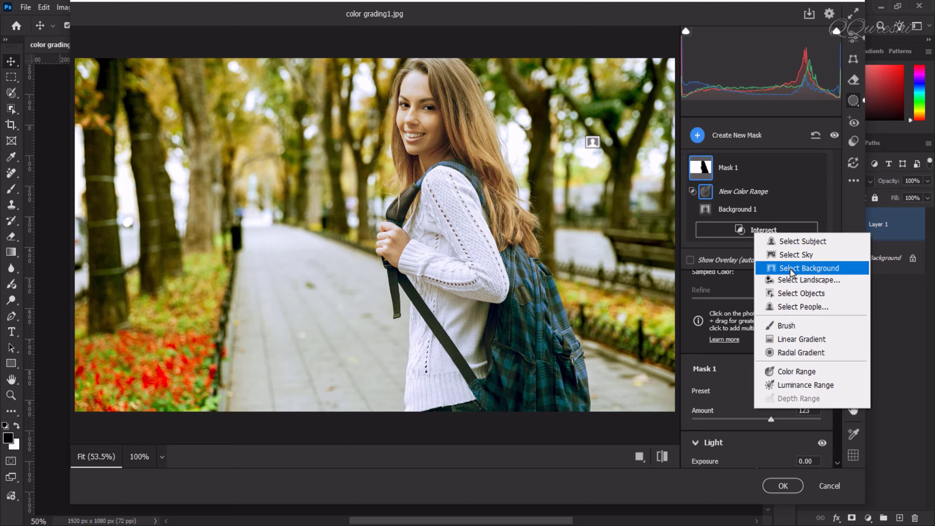
{"action": "left_click", "coordinate": [718, 355]}
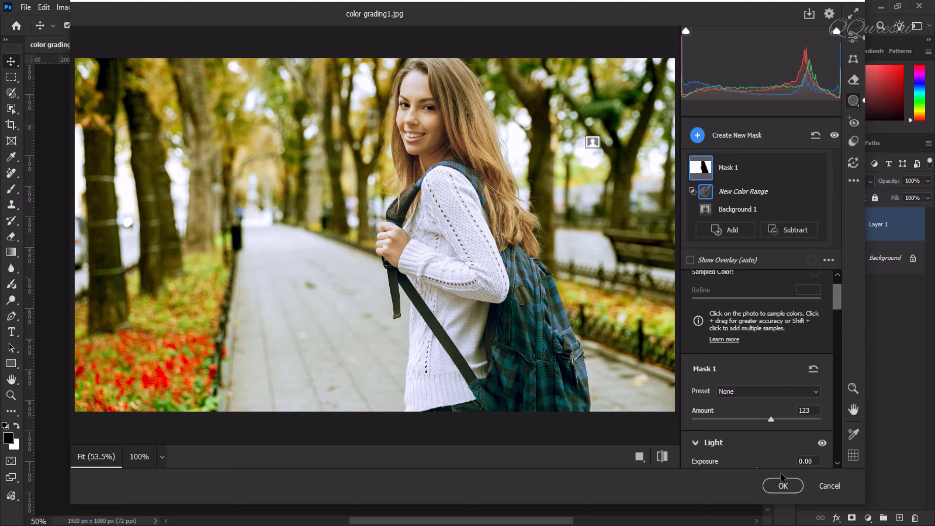
{"action": "left_click", "coordinate": [783, 486]}
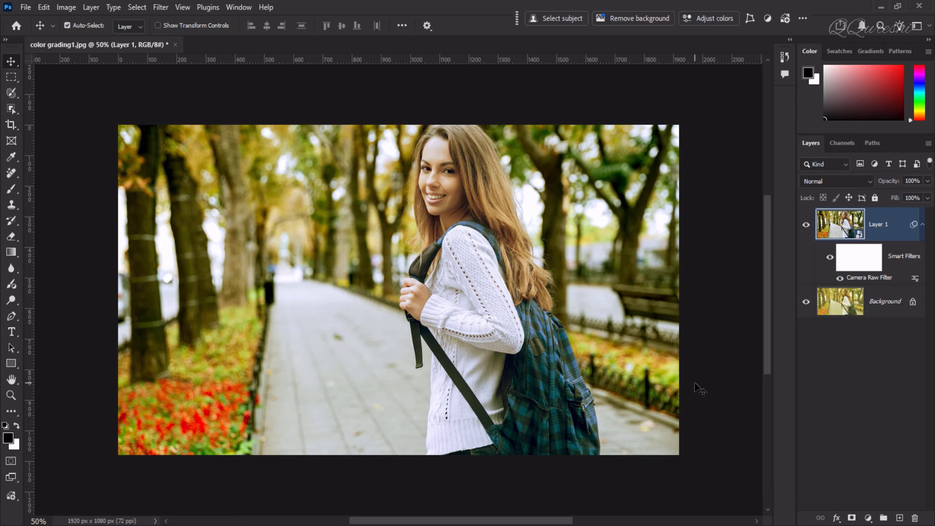
Step: Compare the graded layer with the original by toggling its visibility and zooming in on the portrait
{"action": "left_click", "coordinate": [806, 225]}
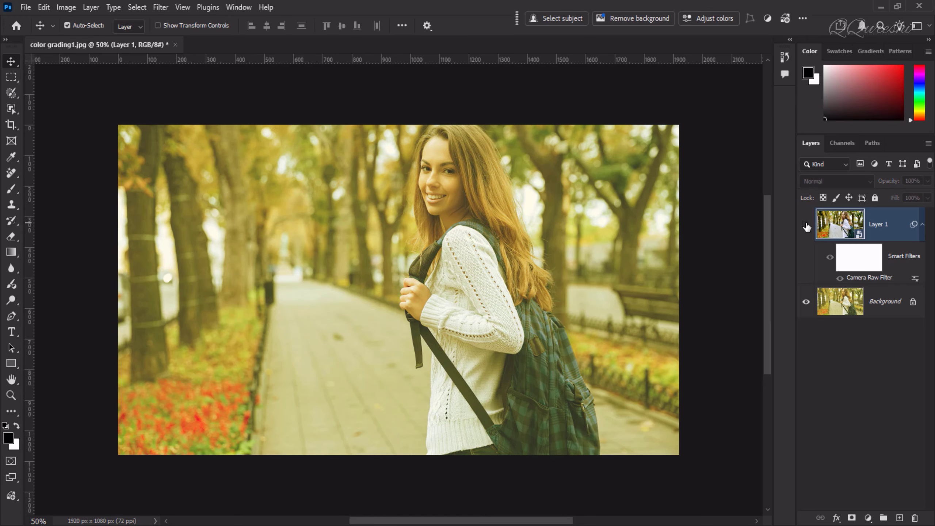
{"action": "scroll", "coordinate": [407, 183], "scroll_direction": "up", "scroll_amount": 6}
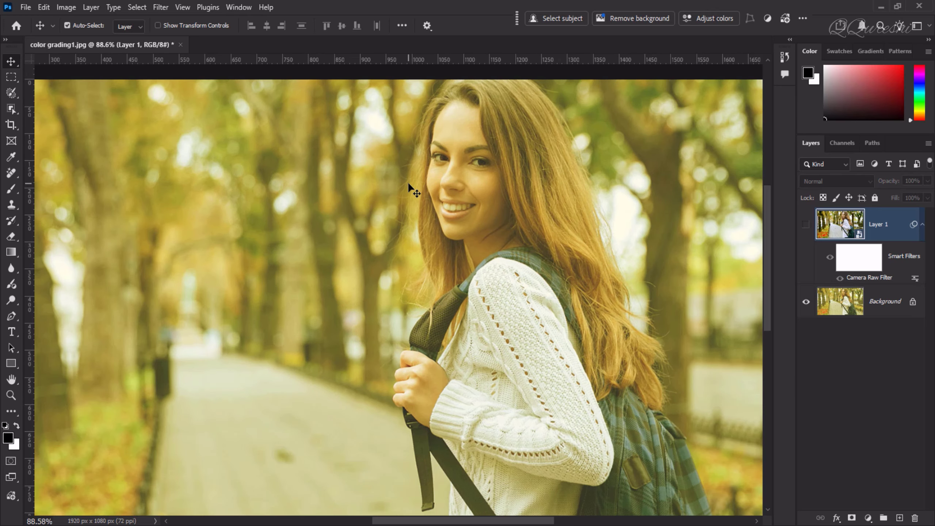
{"action": "left_click", "coordinate": [806, 225]}
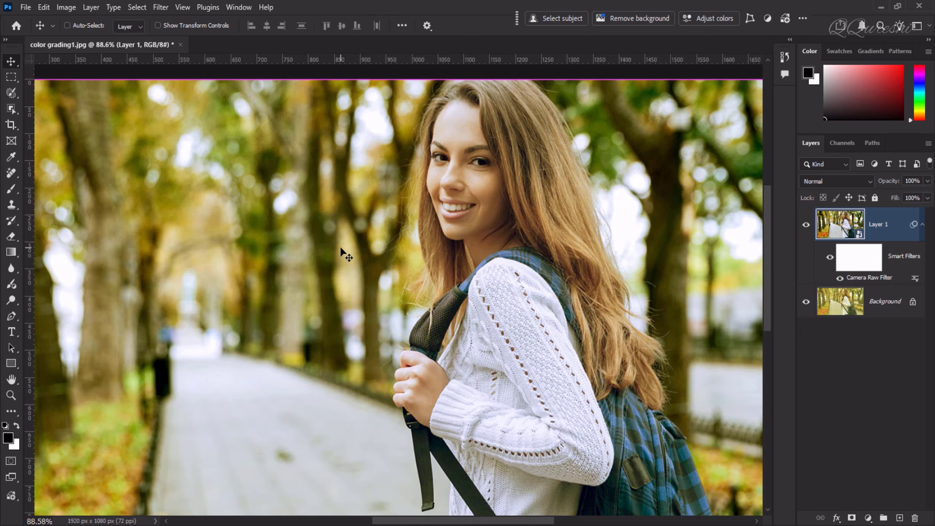
{"action": "key", "text": "ctrl+0"}
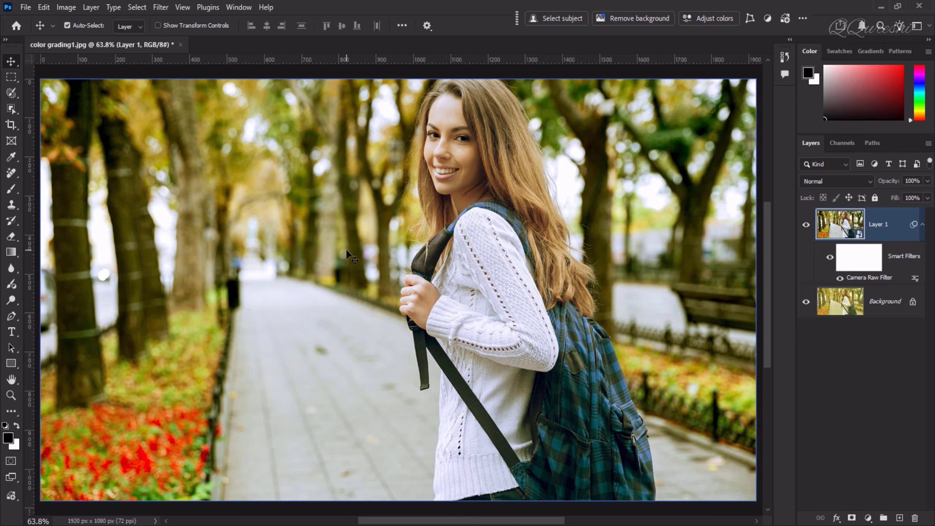